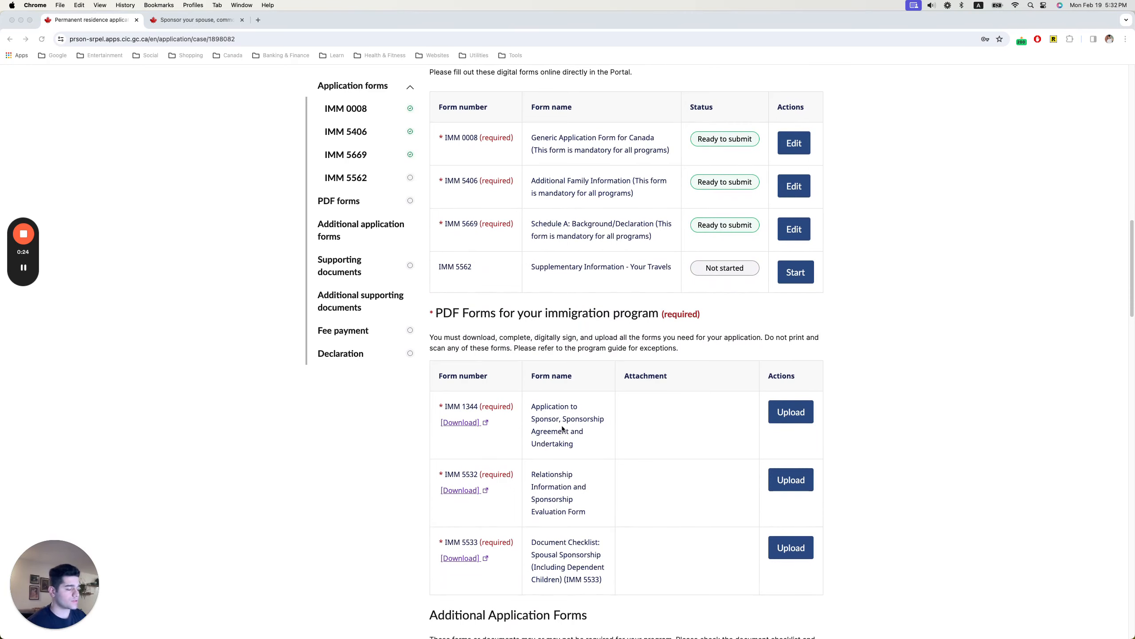
pyautogui.scroll(-1, 570, 429)
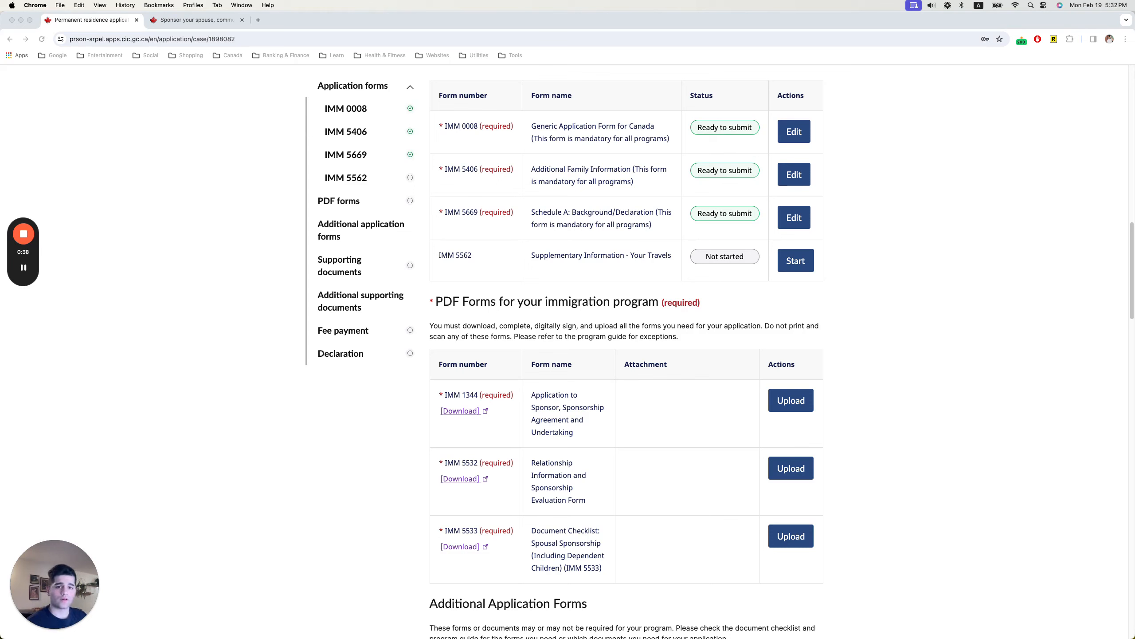
# Switch from the IRCC portal to Finder and open imm1344e.pdf from the YouTube folder in Acrobat.
pyautogui.click(363, 466)
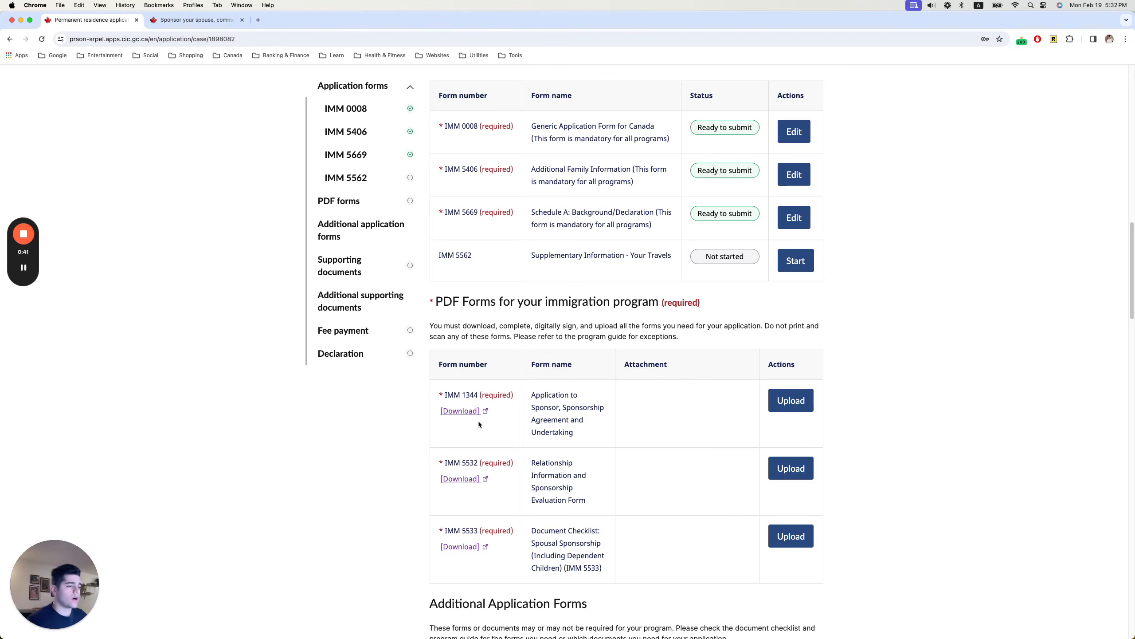
pyautogui.press('super+Tab')
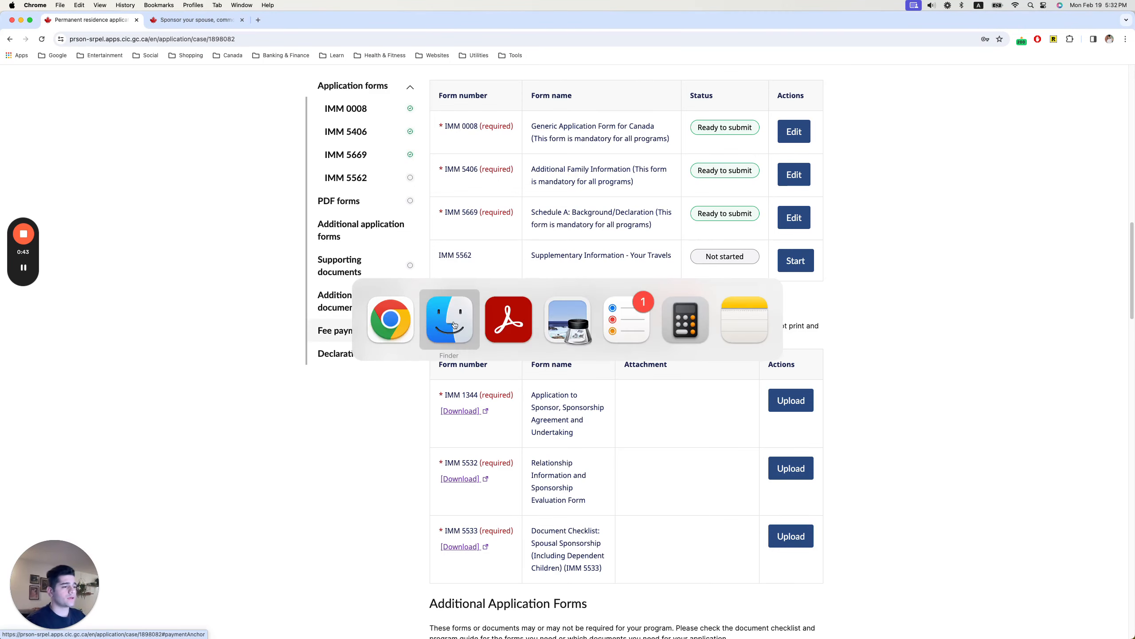
pyautogui.click(318, 282)
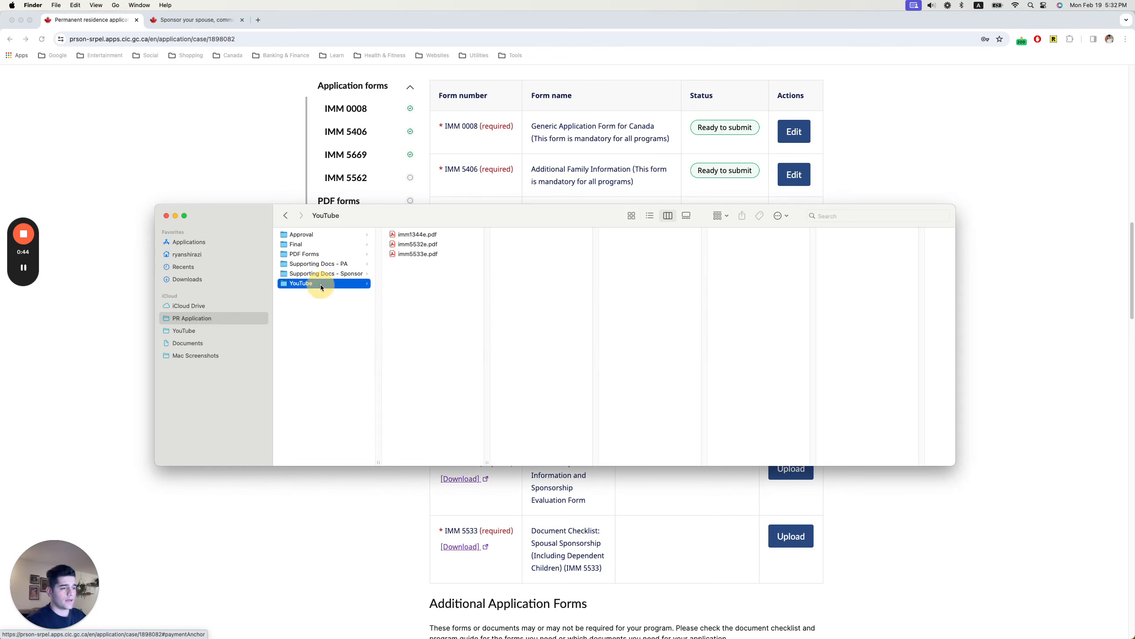
pyautogui.doubleClick(416, 234)
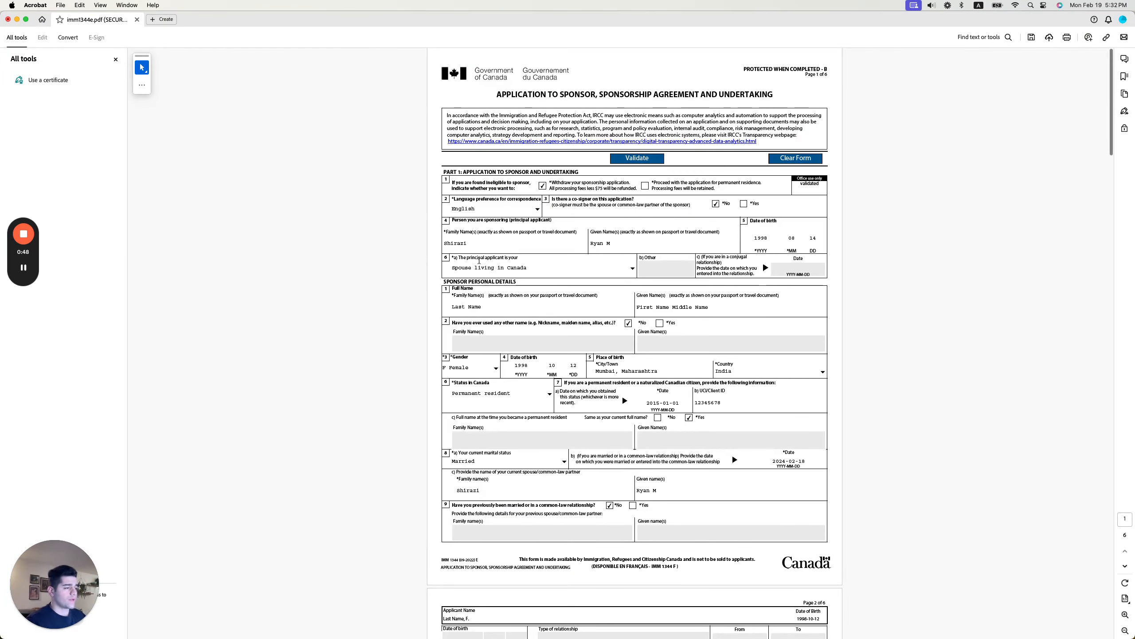
# Zoom the form to 200%, review Part 1 and the Language dropdown, then settle at 150%.
pyautogui.press('super+plus')
pyautogui.press('super+plus')
pyautogui.press('super+plus')
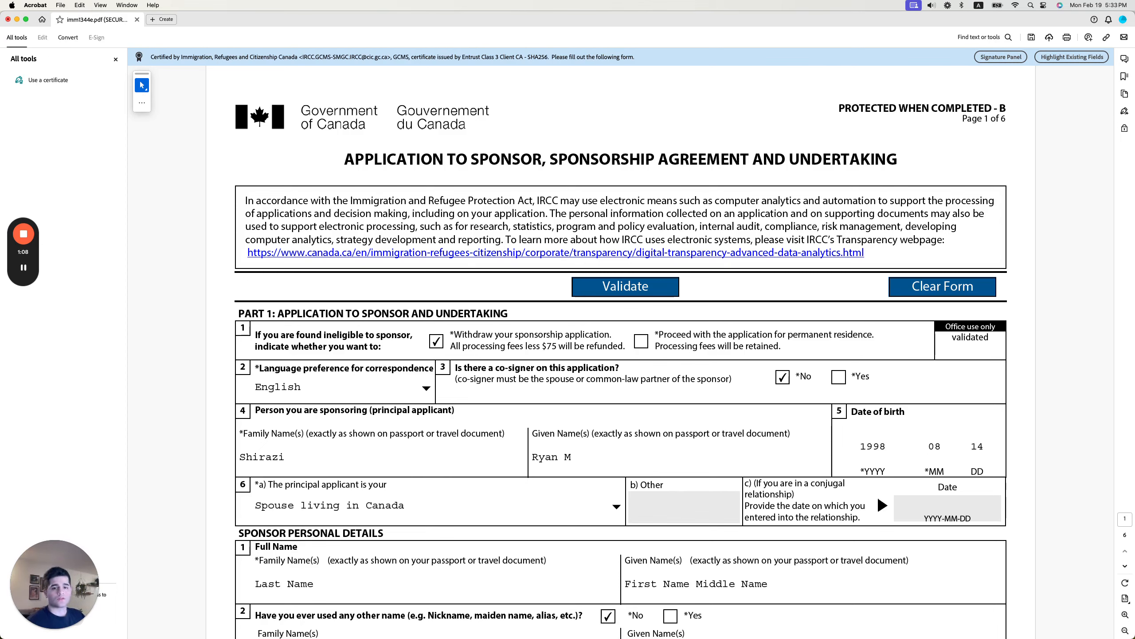
pyautogui.scroll(-4, 293, 237)
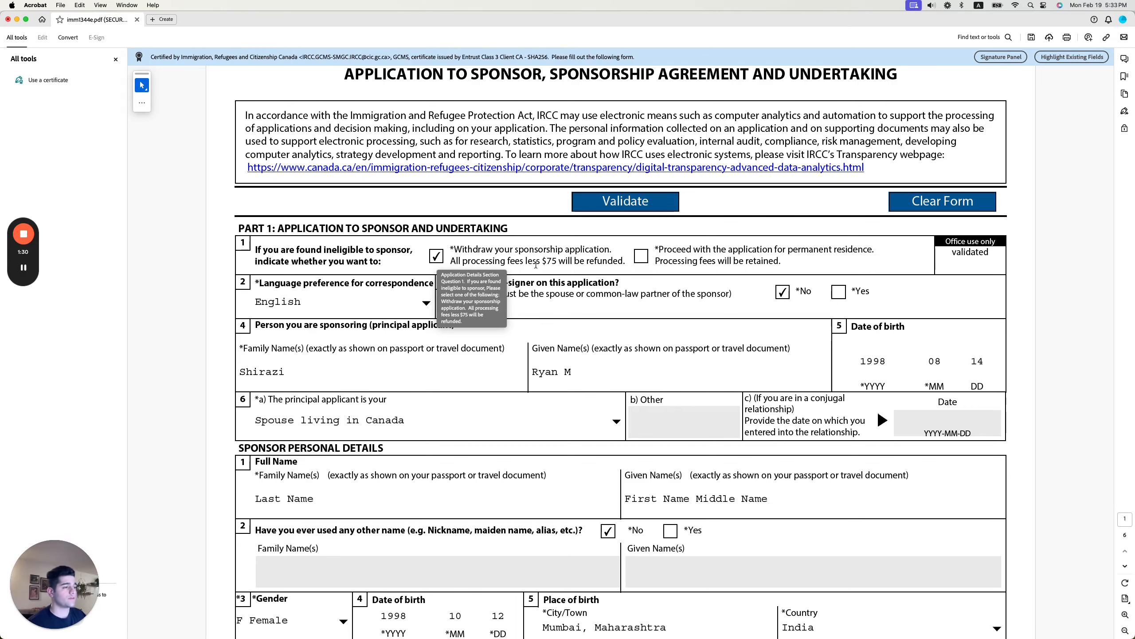
pyautogui.scroll(-2, 295, 268)
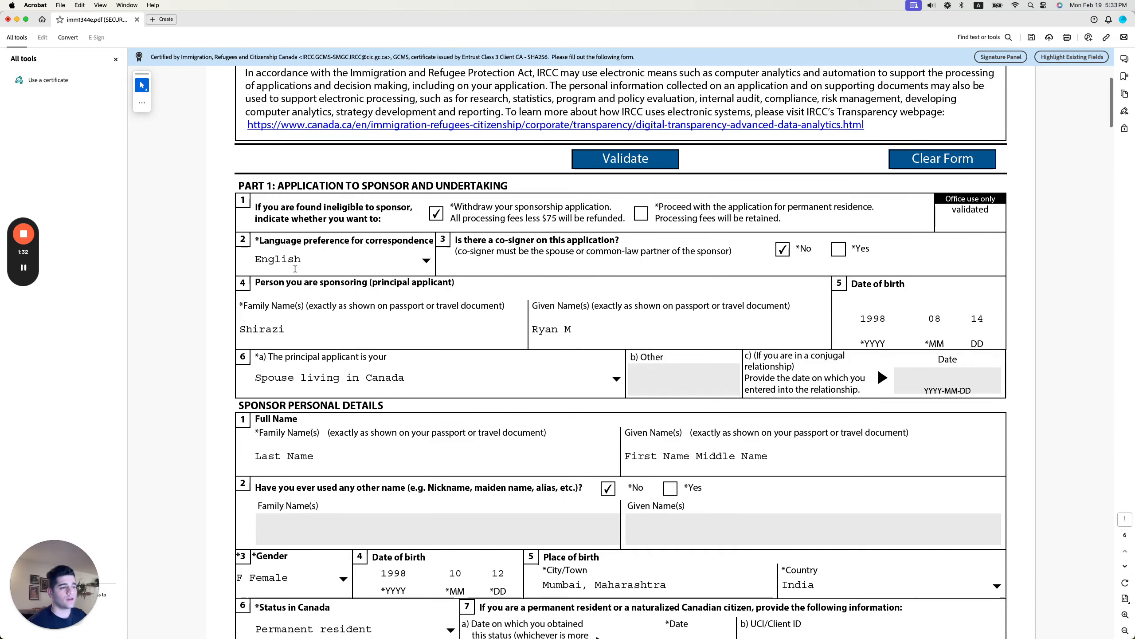
pyautogui.click(426, 260)
pyautogui.click(426, 259)
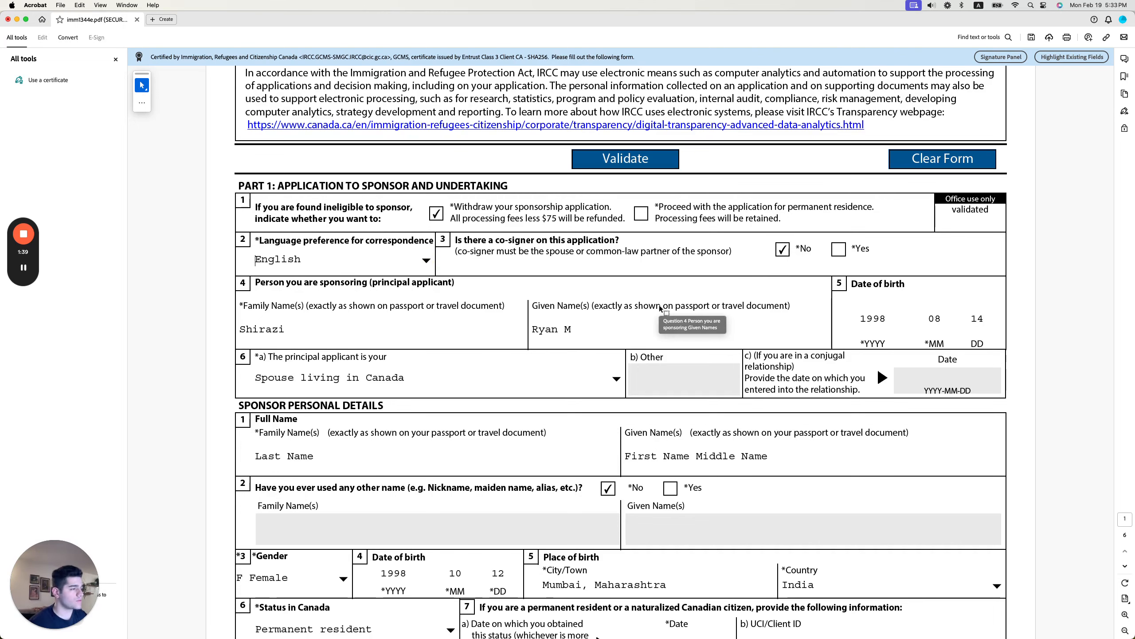
pyautogui.press('super+minus')
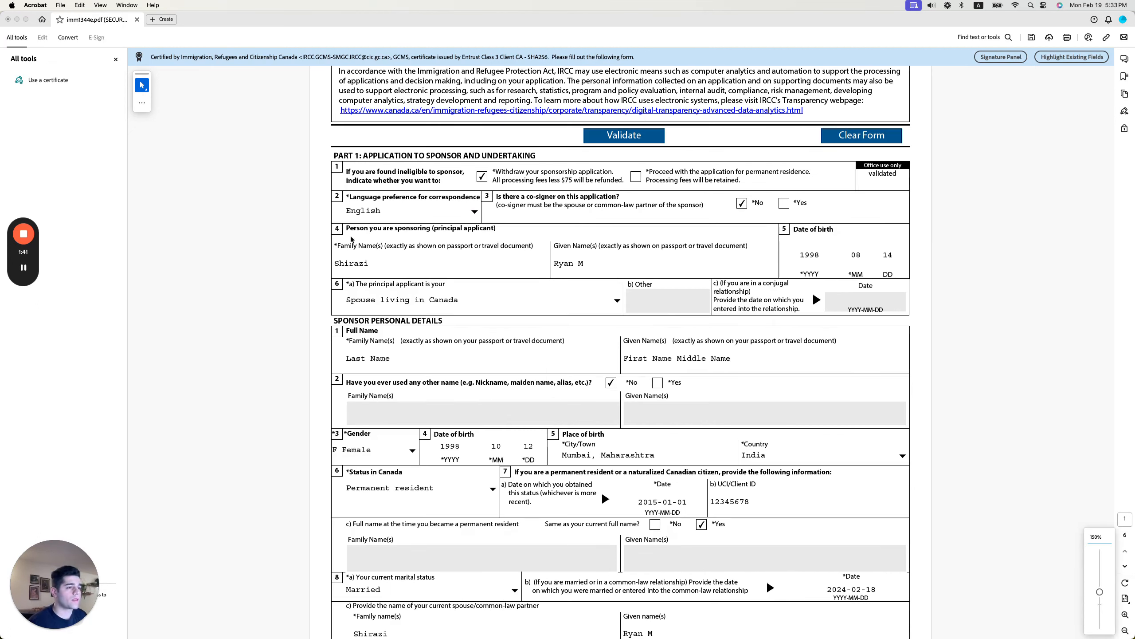
pyautogui.scroll(-2, 380, 237)
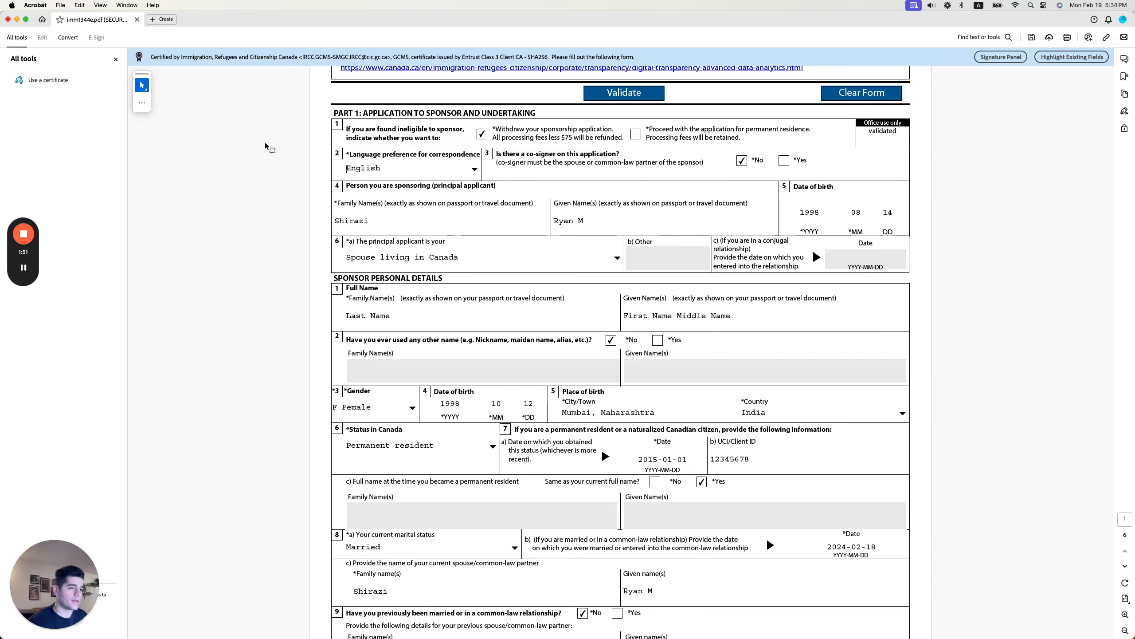
pyautogui.scroll(-1, 380, 227)
pyautogui.scroll(-1, 380, 227)
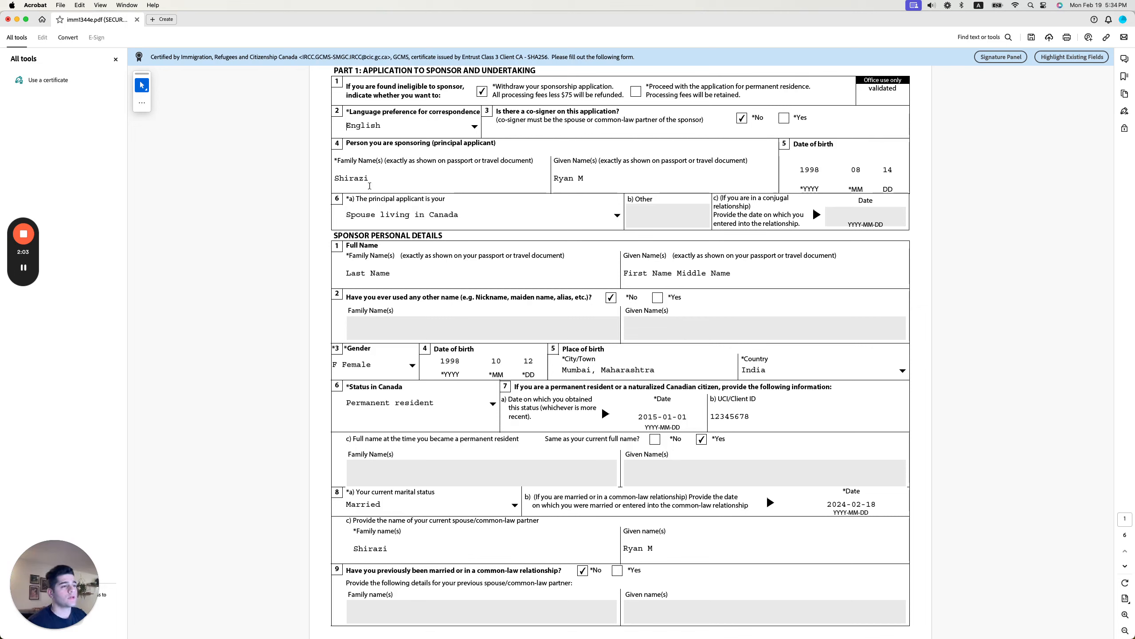
pyautogui.doubleClick(367, 181)
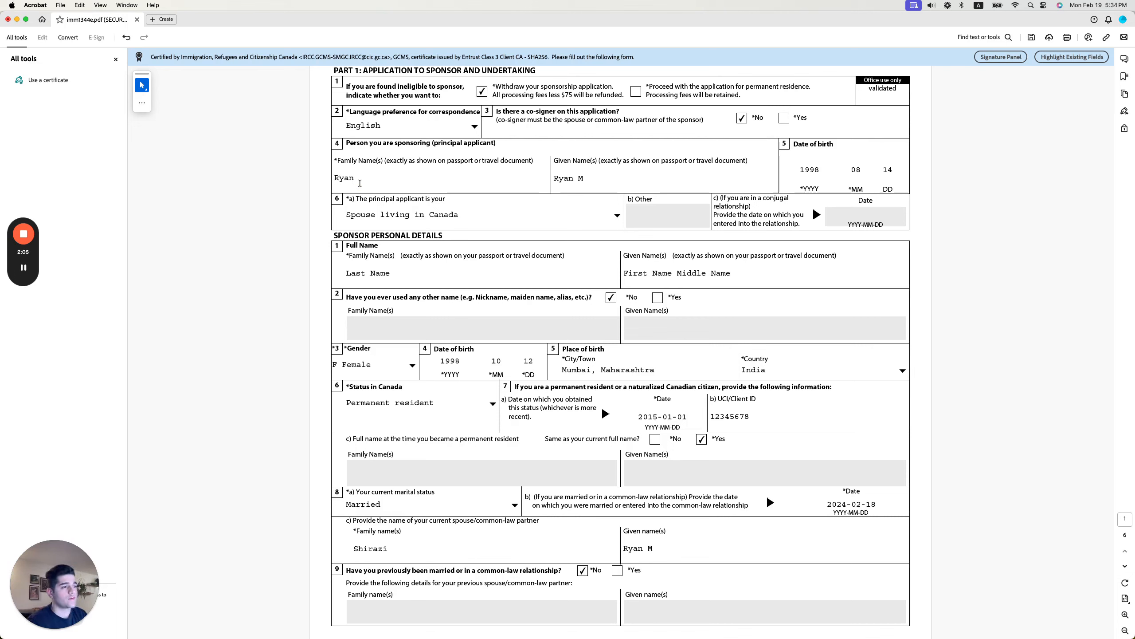
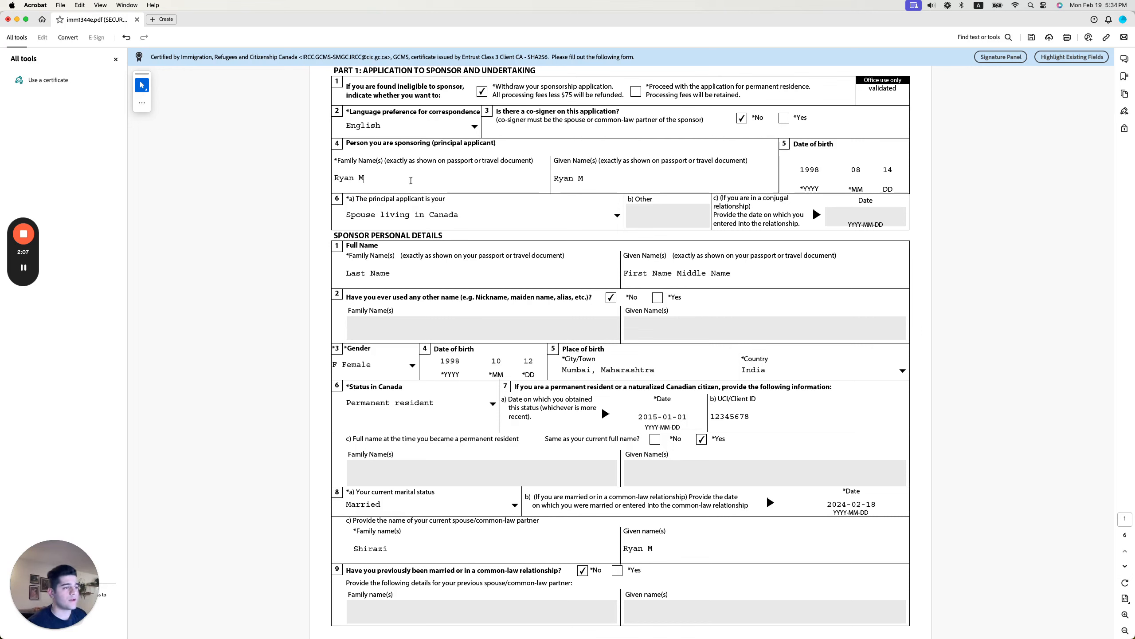
pyautogui.click(591, 179)
pyautogui.click(604, 179)
pyautogui.press('super+a')
pyautogui.press('BackSpace')
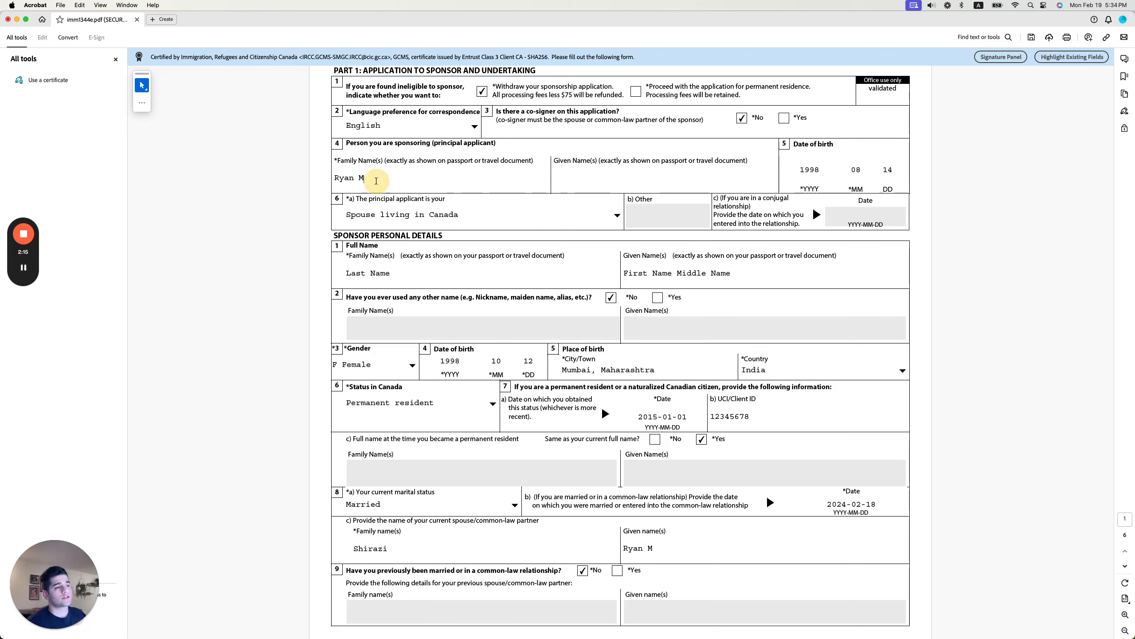
pyautogui.click(376, 180)
pyautogui.press('super+a')
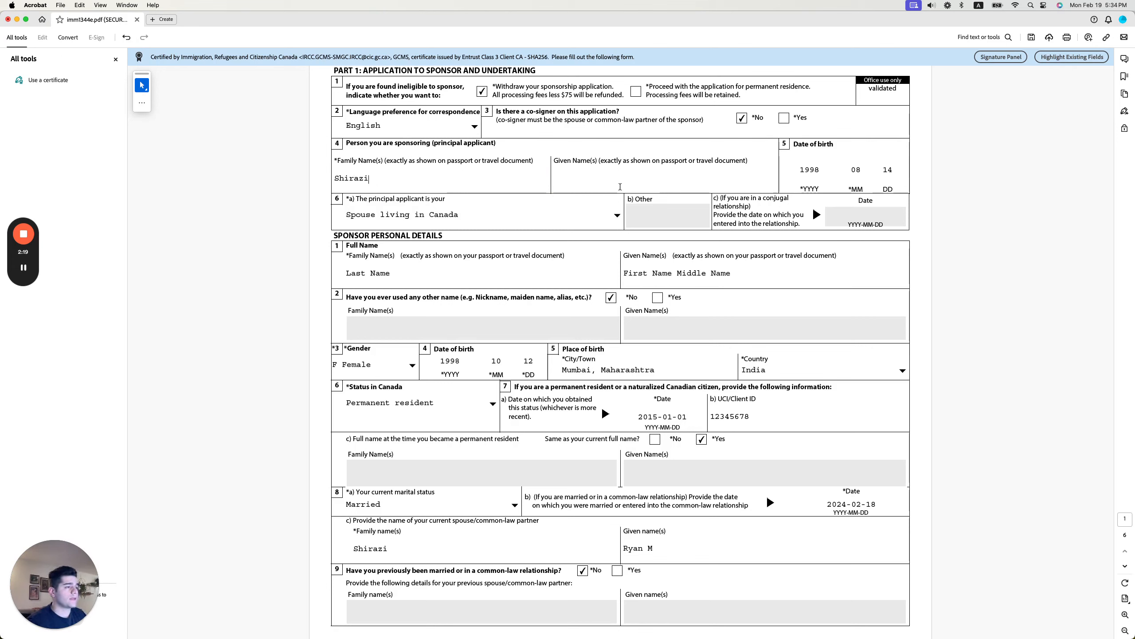
pyautogui.click(620, 187)
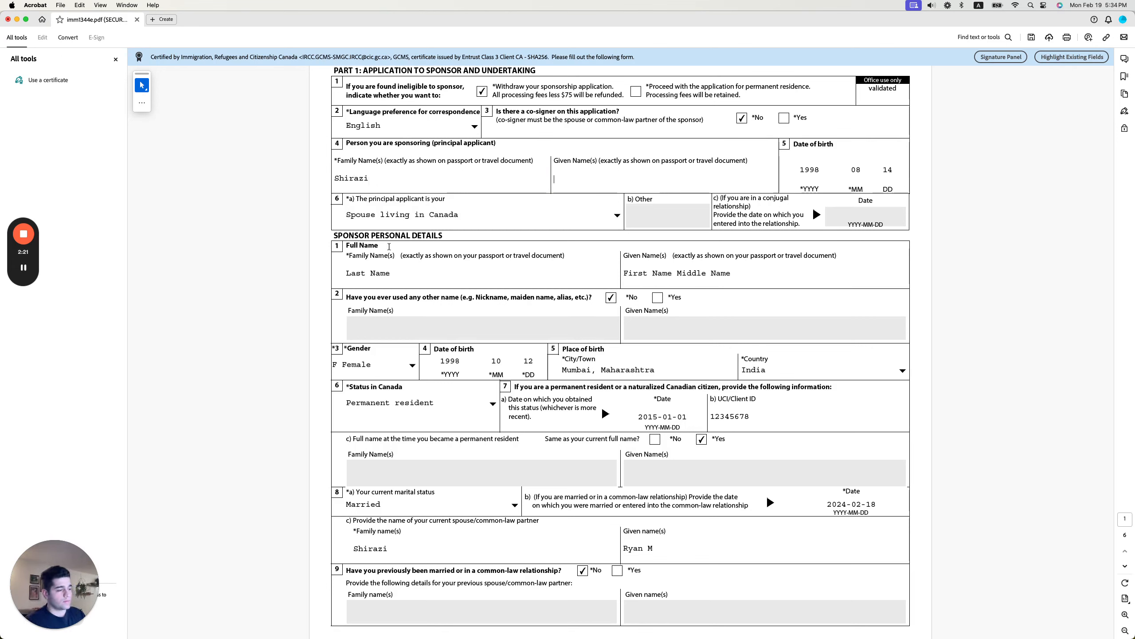
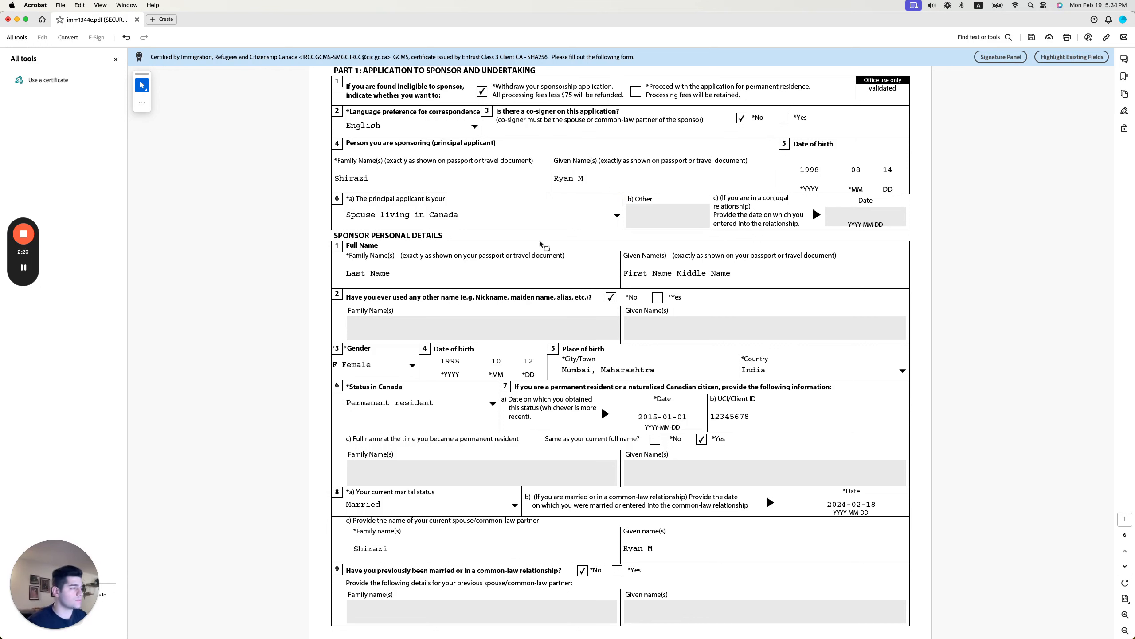
pyautogui.scroll(-2, 484, 247)
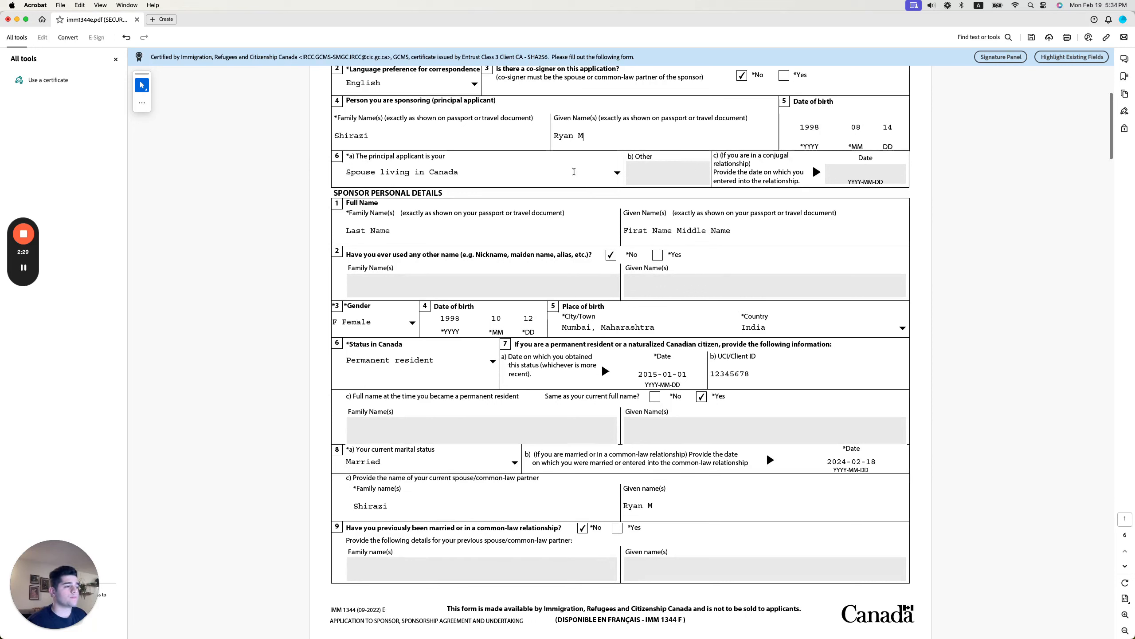
# Browse the 'principal applicant is your' relationship choices, then switch to Chrome's 'Who you can sponsor' guide.
pyautogui.click(616, 173)
pyautogui.scroll(3, 616, 211)
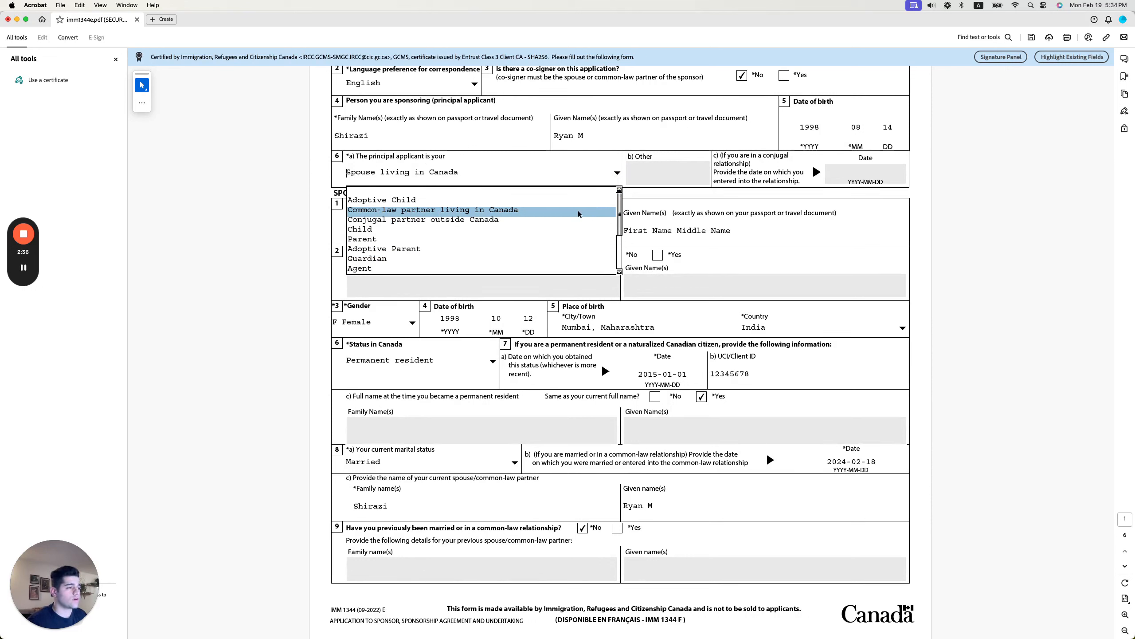
pyautogui.moveTo(619, 214); pyautogui.dragTo(626, 256)
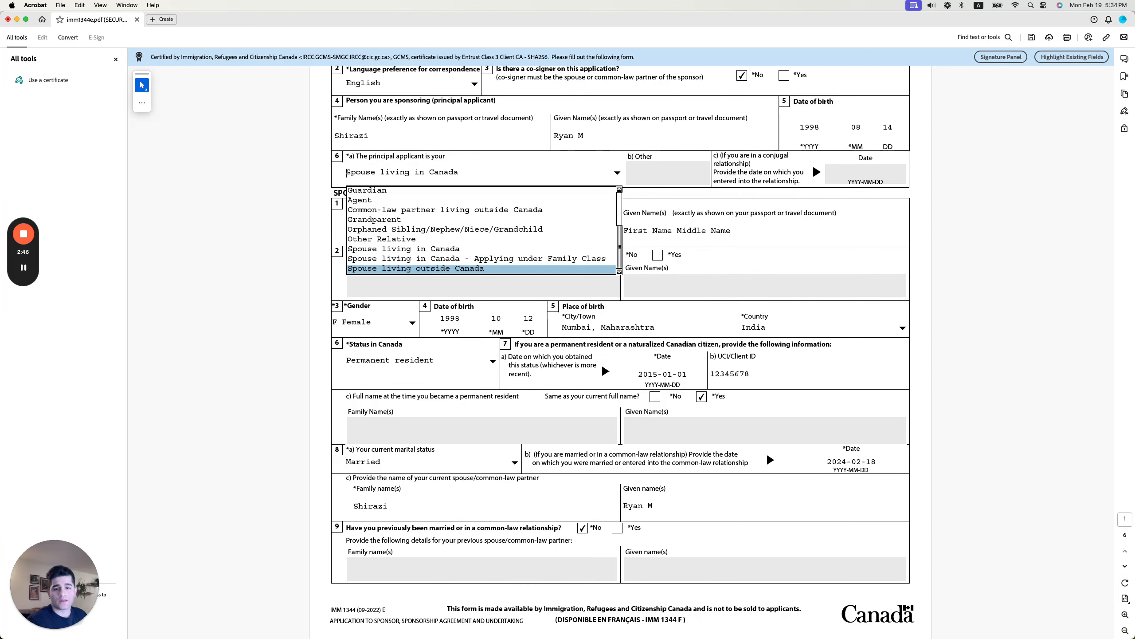
pyautogui.press('super+Tab')
pyautogui.press('Tab')
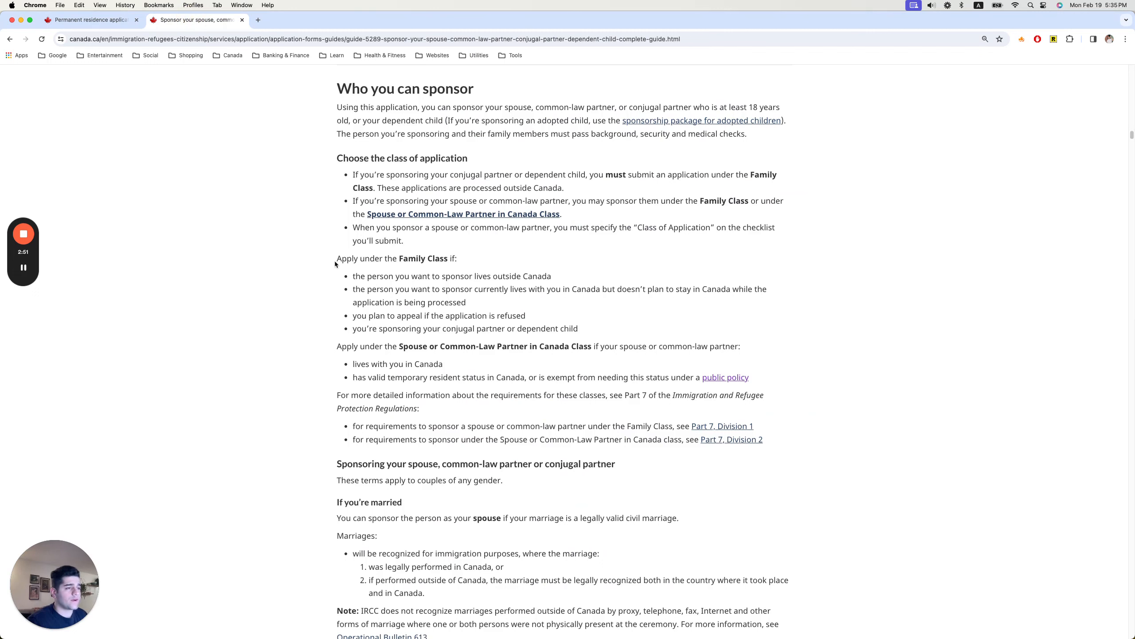
# Read through the Family Class conditions, including the outside-Canada, appeal and conjugal partner rules.
pyautogui.scroll(-1, 337, 259)
pyautogui.moveTo(338, 257); pyautogui.dragTo(474, 249)
pyautogui.click(473, 249)
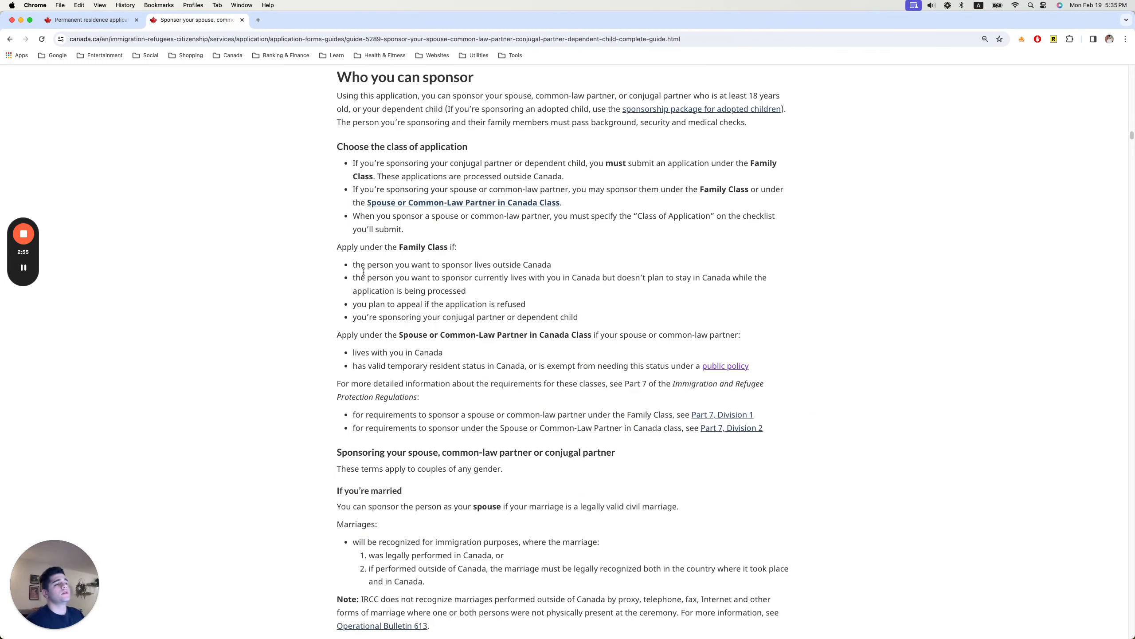
pyautogui.moveTo(353, 266); pyautogui.dragTo(547, 268)
pyautogui.click(509, 279)
pyautogui.moveTo(356, 280); pyautogui.dragTo(680, 285)
pyautogui.click(610, 292)
pyautogui.scroll(-2, 602, 295)
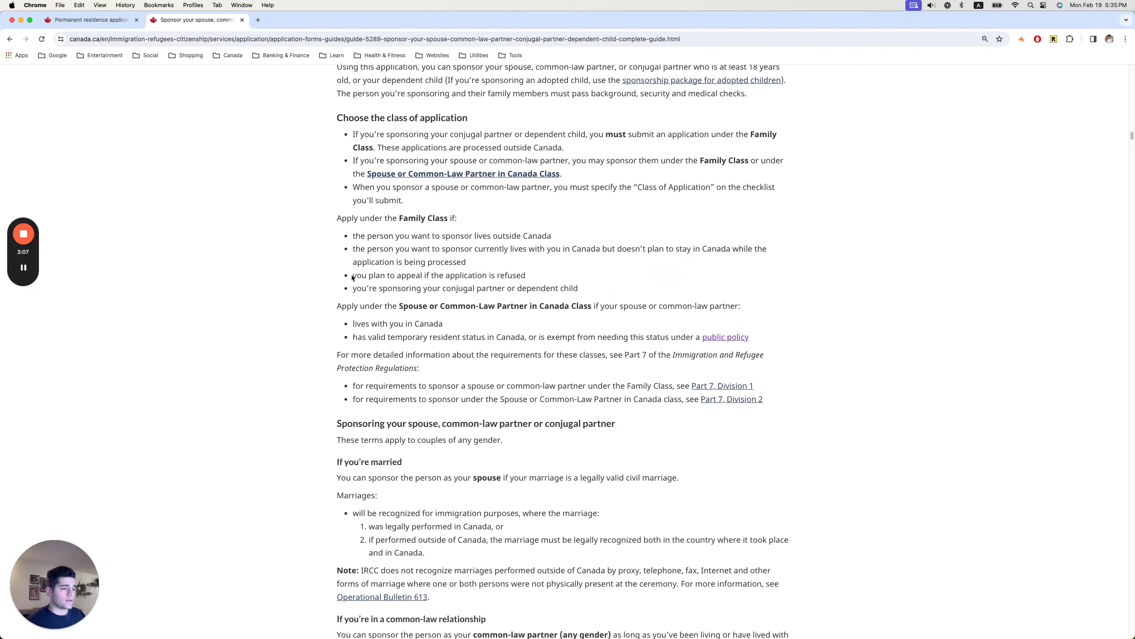
pyautogui.moveTo(352, 277); pyautogui.dragTo(581, 290)
pyautogui.scroll(-1, 606, 286)
pyautogui.click(349, 310)
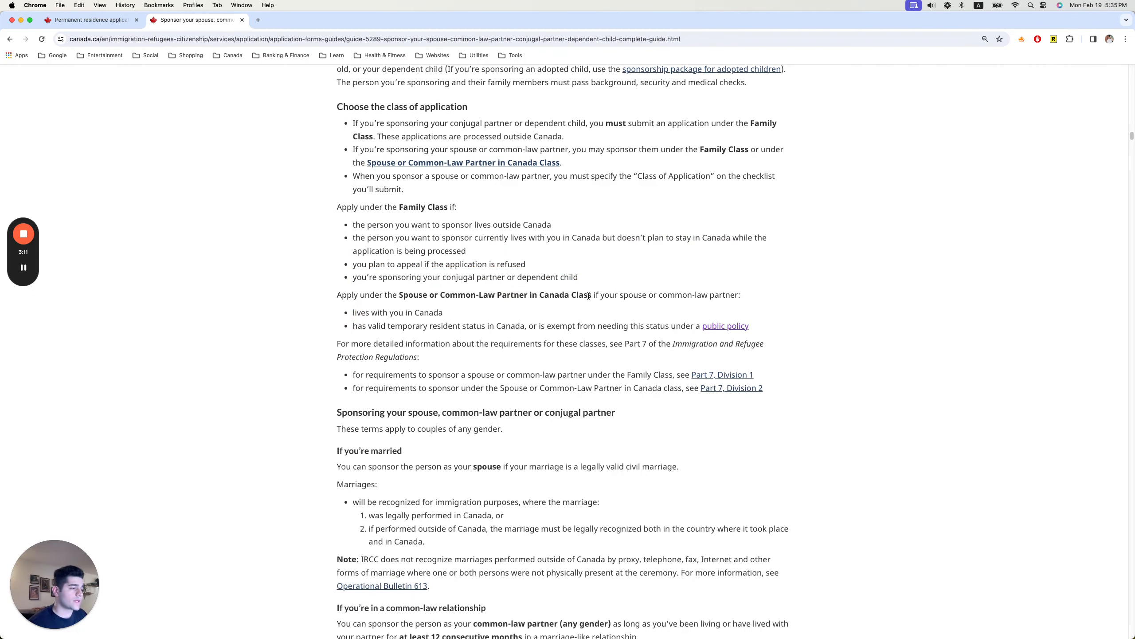
# Read the Spouse or Common-Law Partner in Canada Class conditions on living together and temporary status.
pyautogui.scroll(-1, 588, 296)
pyautogui.moveTo(357, 295); pyautogui.dragTo(450, 300)
pyautogui.click(376, 313)
pyautogui.moveTo(366, 308); pyautogui.dragTo(532, 308)
pyautogui.click(524, 312)
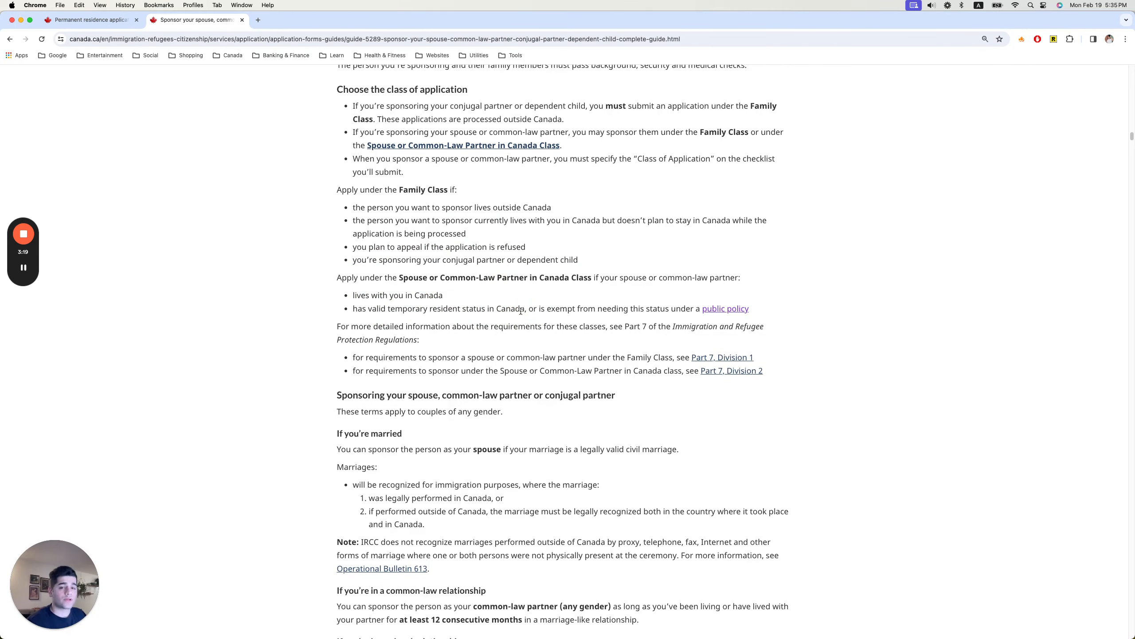
pyautogui.press('super+Tab')
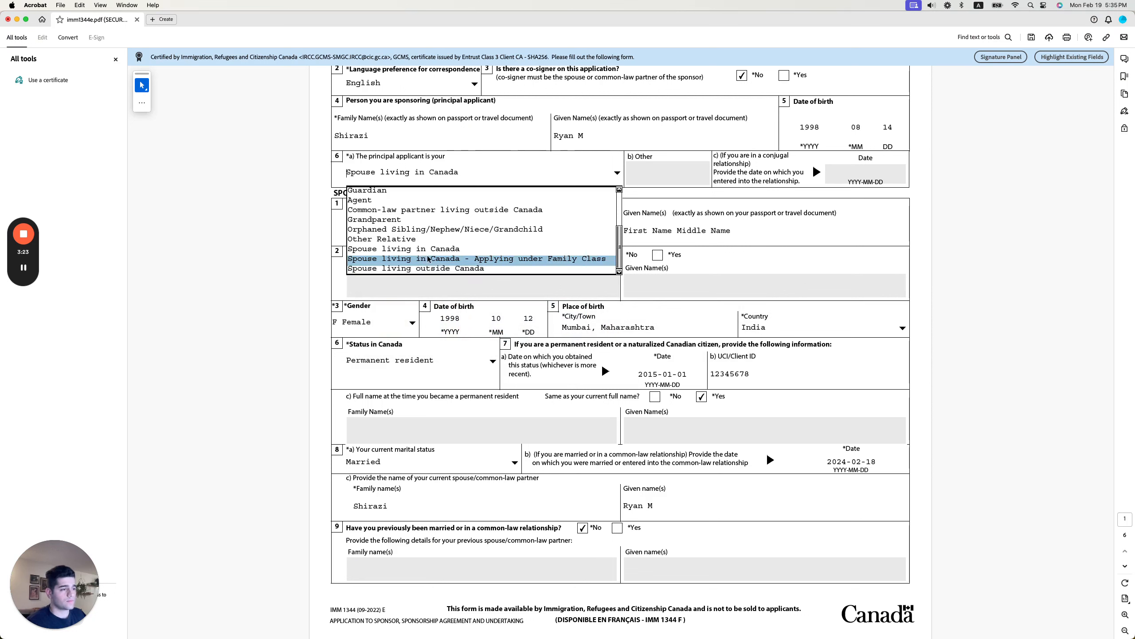
# Choose 'Spouse living in Canada' as the relationship and scroll down to the sponsor details.
pyautogui.click(378, 249)
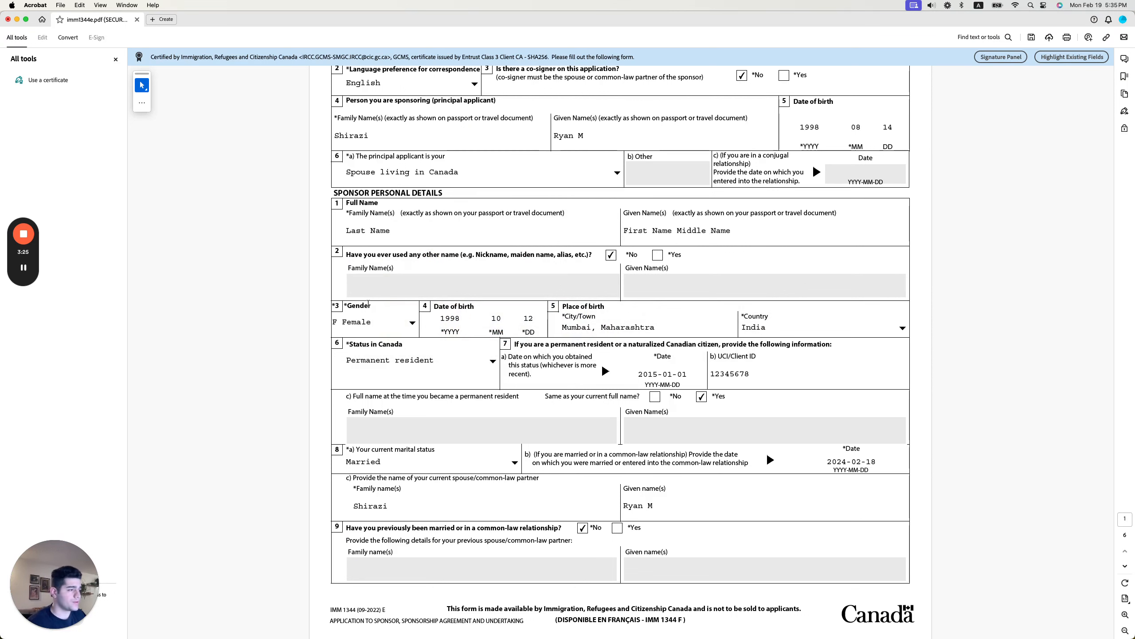
pyautogui.scroll(-2, 371, 286)
pyautogui.scroll(1, 368, 303)
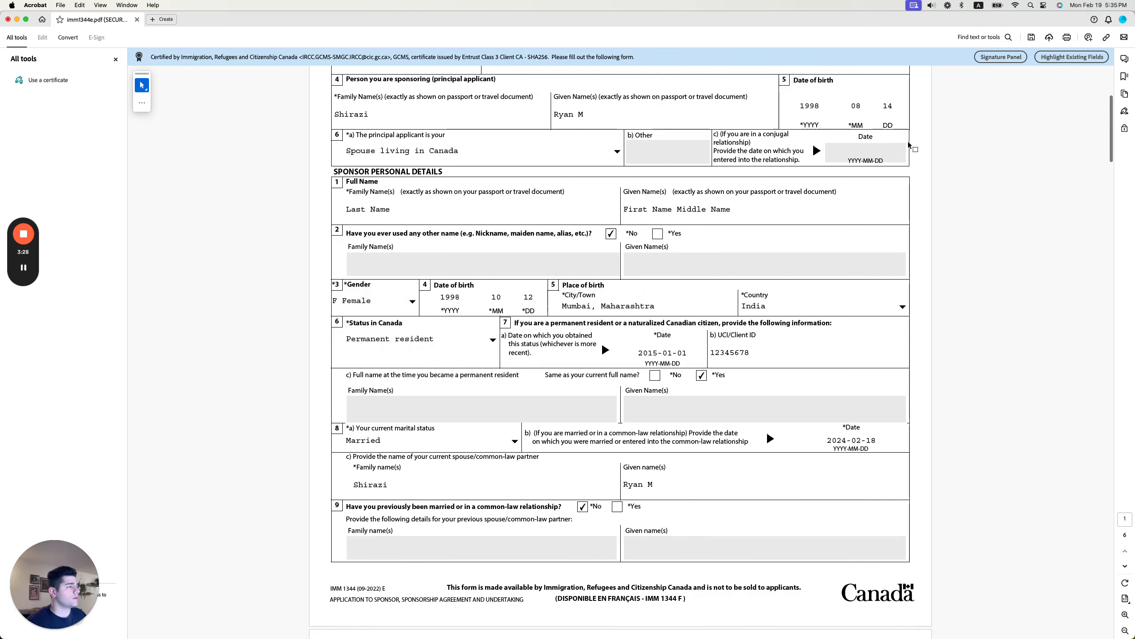
pyautogui.scroll(-1, 418, 184)
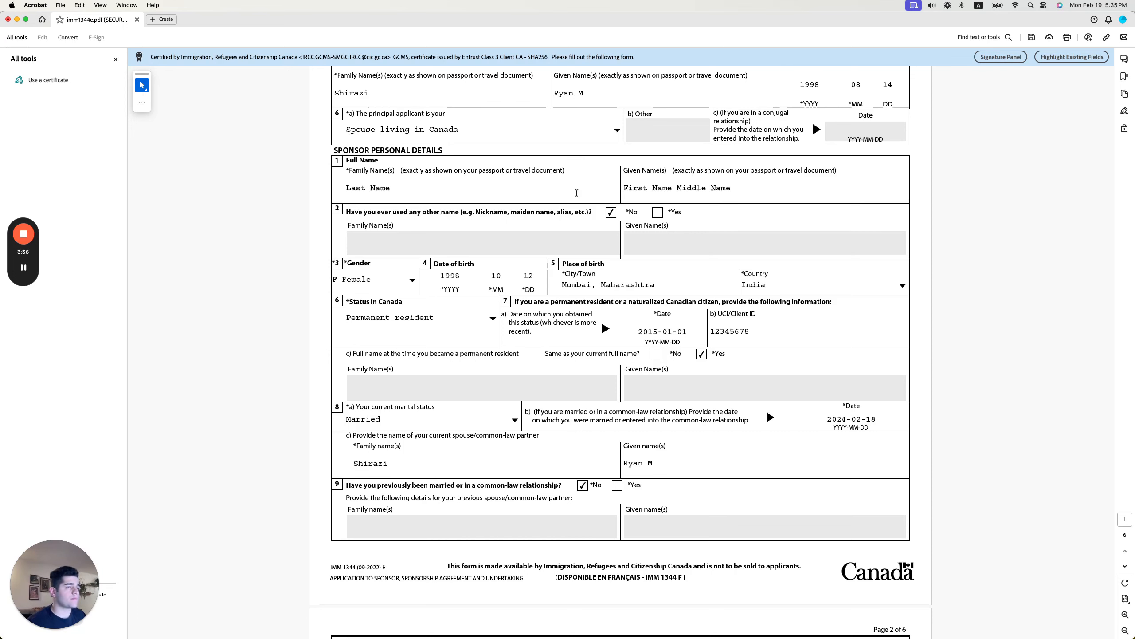
pyautogui.scroll(-3, 664, 197)
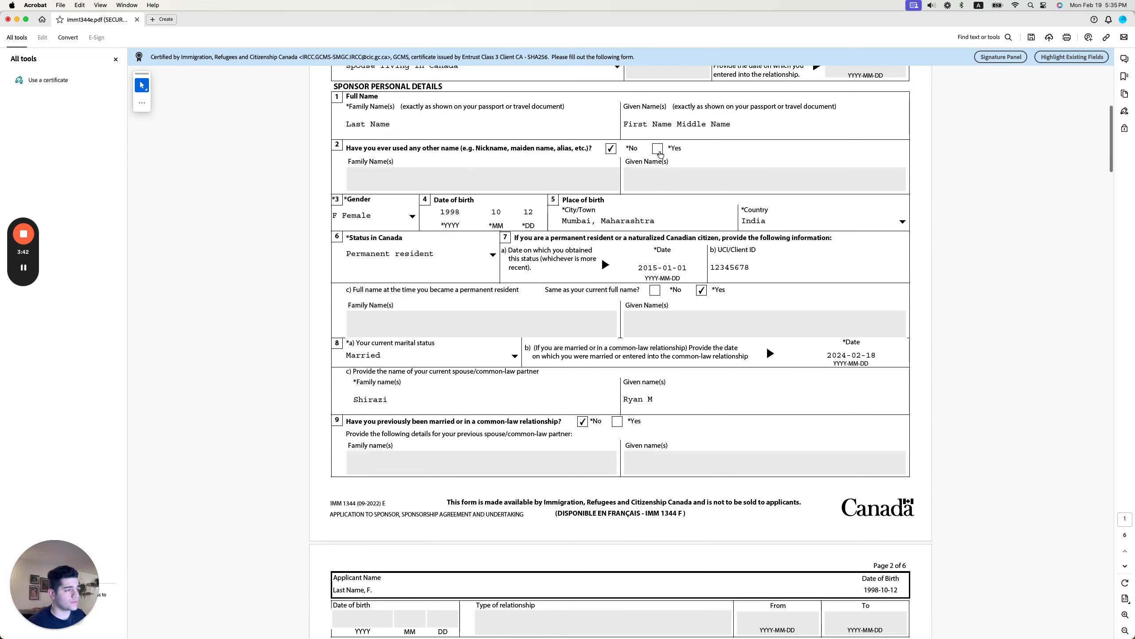
# Pick 'Permanent resident' from the sponsor's Status in Canada dropdown.
pyautogui.scroll(-2, 436, 194)
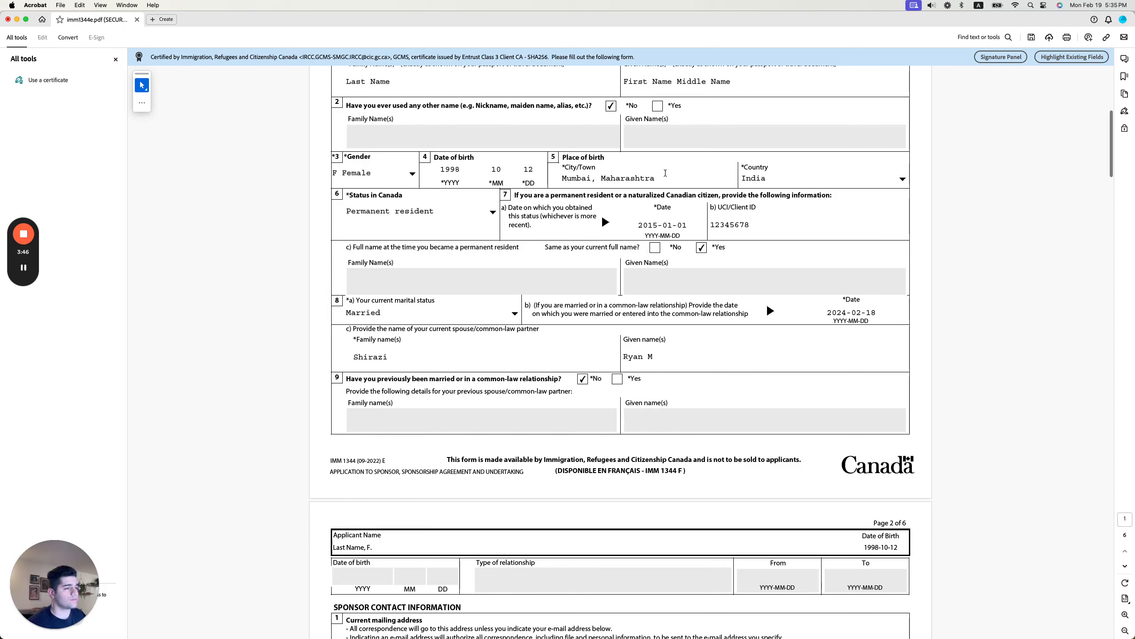
pyautogui.click(493, 213)
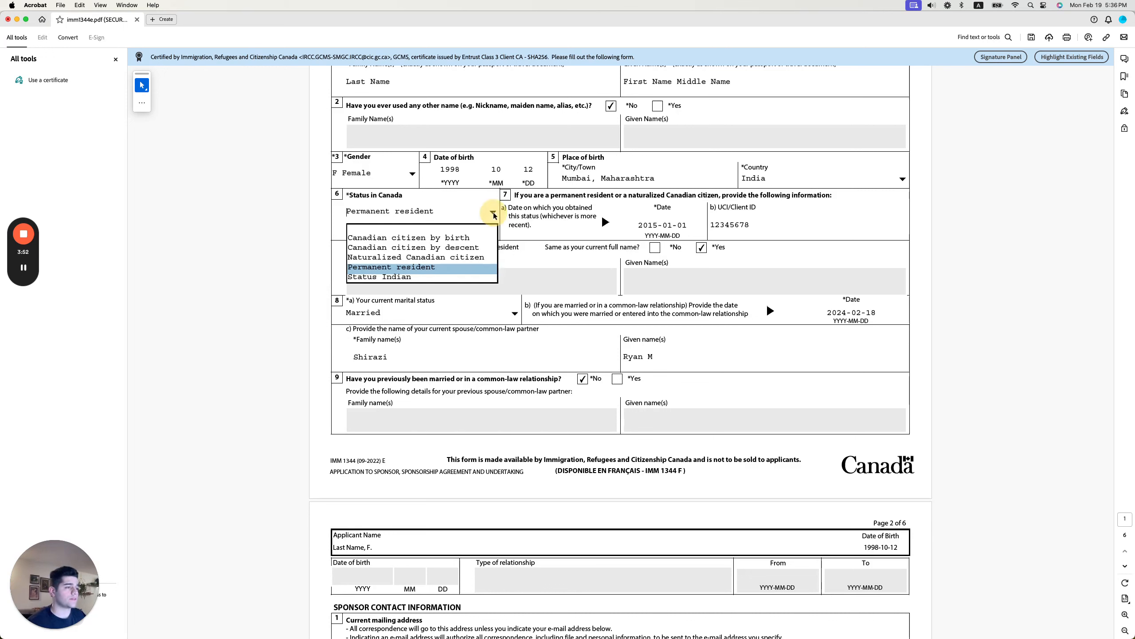
pyautogui.click(421, 267)
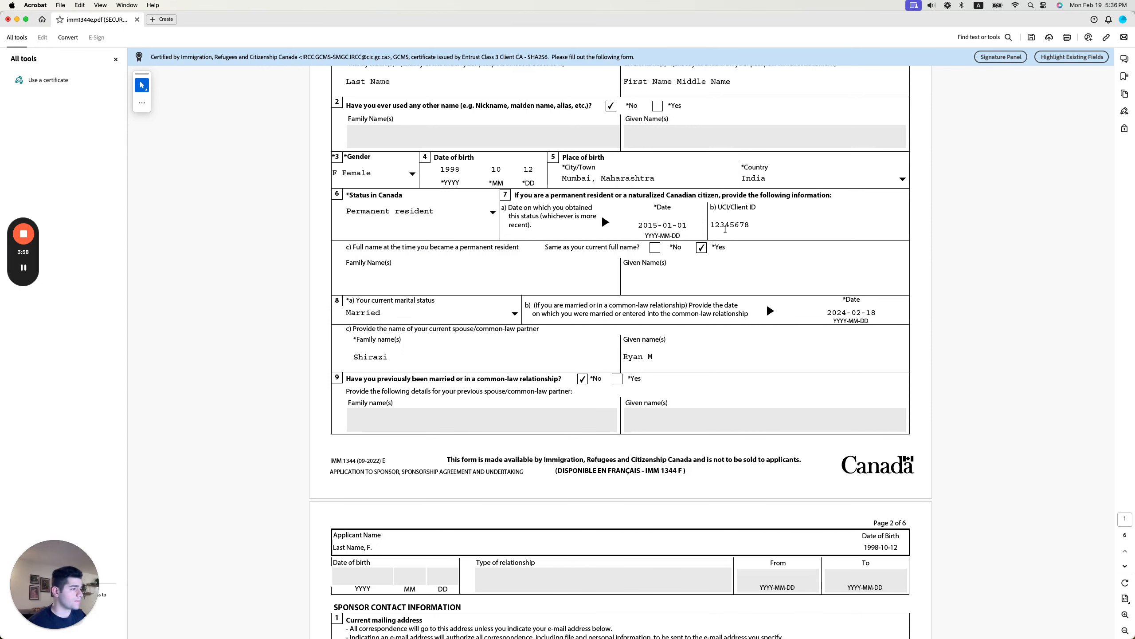
pyautogui.scroll(-1, 680, 226)
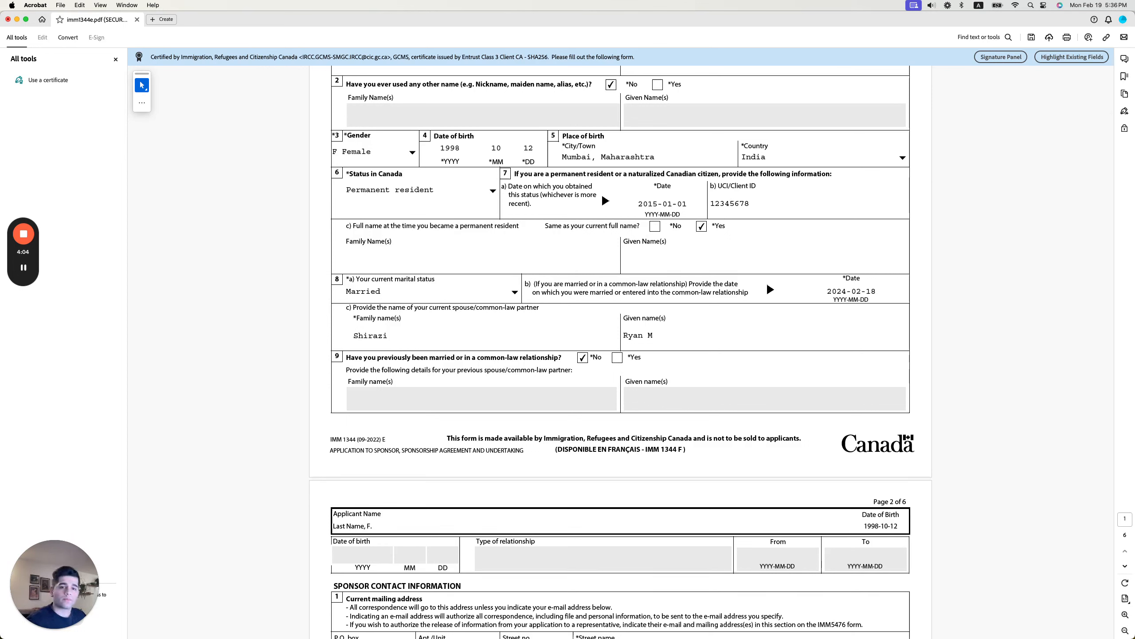
pyautogui.press('super+Tab')
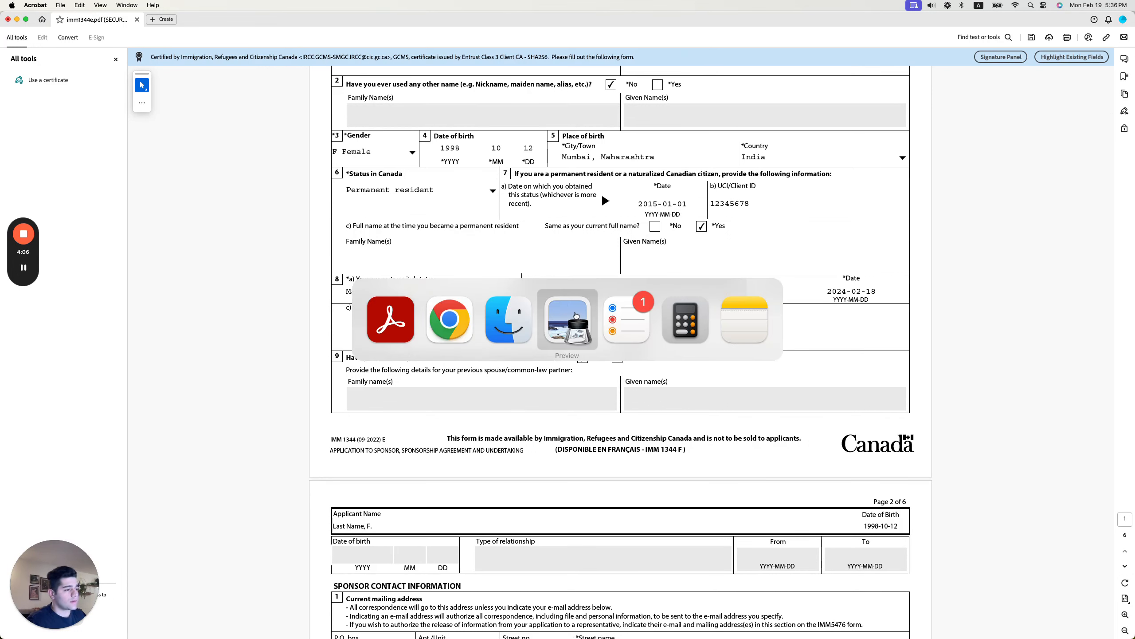
pyautogui.click(575, 315)
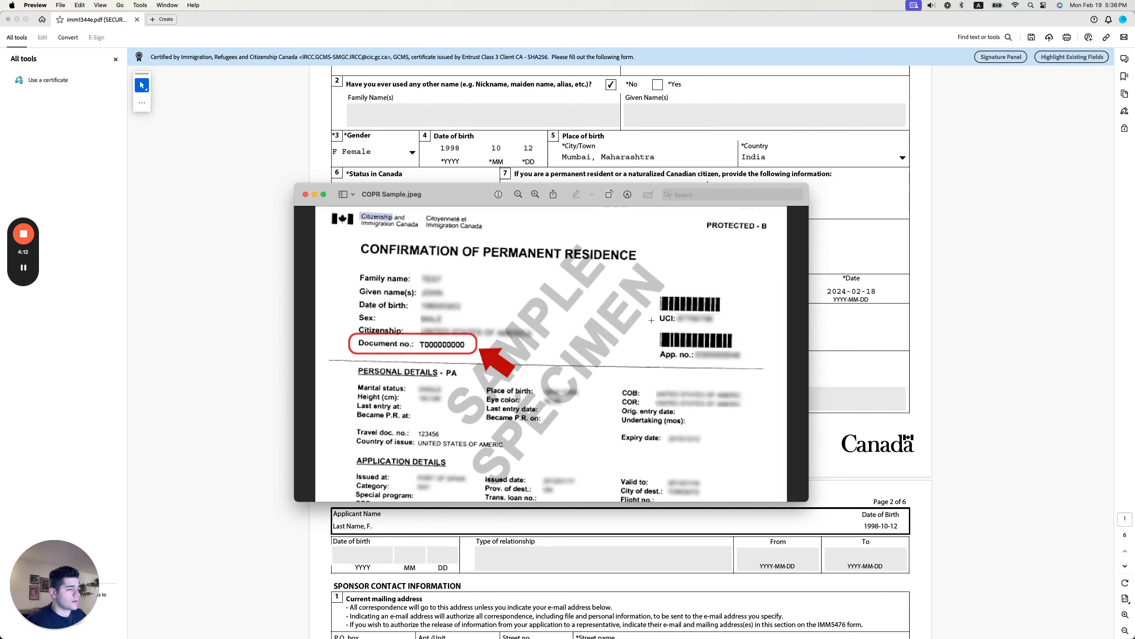
pyautogui.press('super+Tab')
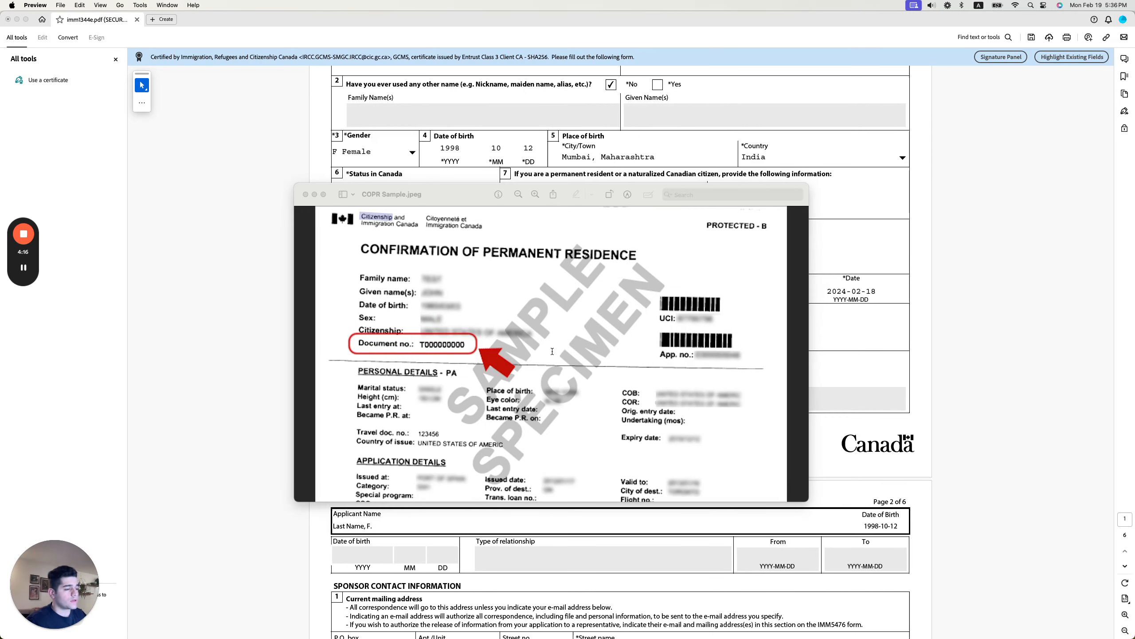
pyautogui.click(207, 295)
pyautogui.scroll(-2, 497, 328)
pyautogui.scroll(-1, 497, 327)
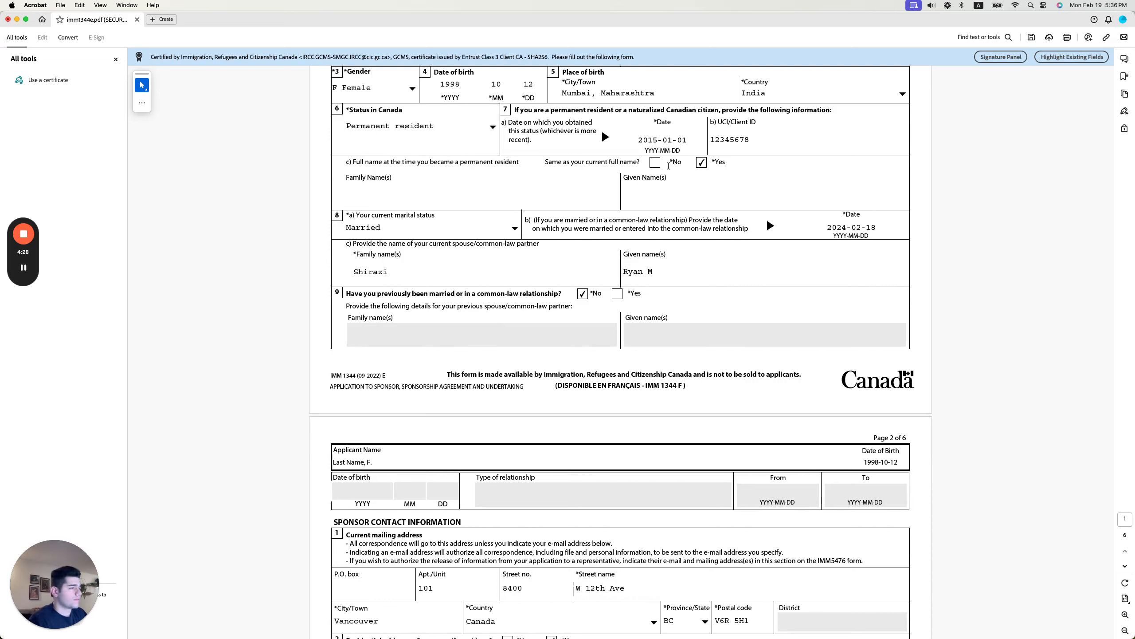
# Tick Yes for 'Same as your current full name?' in 7c and scroll through the contact information.
pyautogui.click(701, 162)
pyautogui.click(701, 162)
pyautogui.scroll(-2, 285, 188)
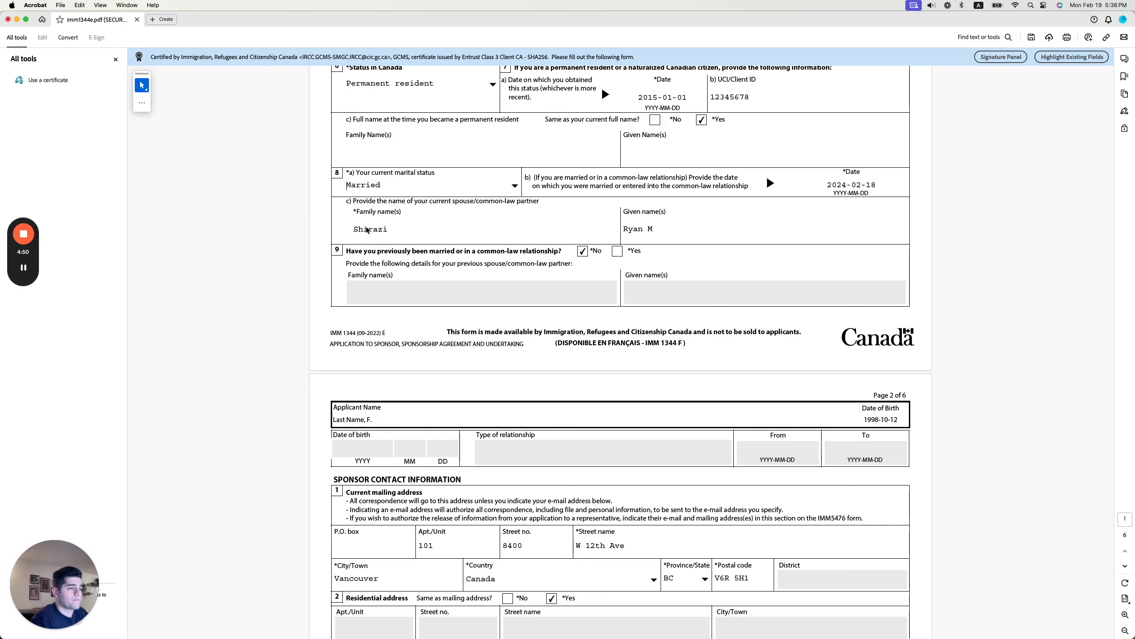
pyautogui.scroll(-1, 357, 211)
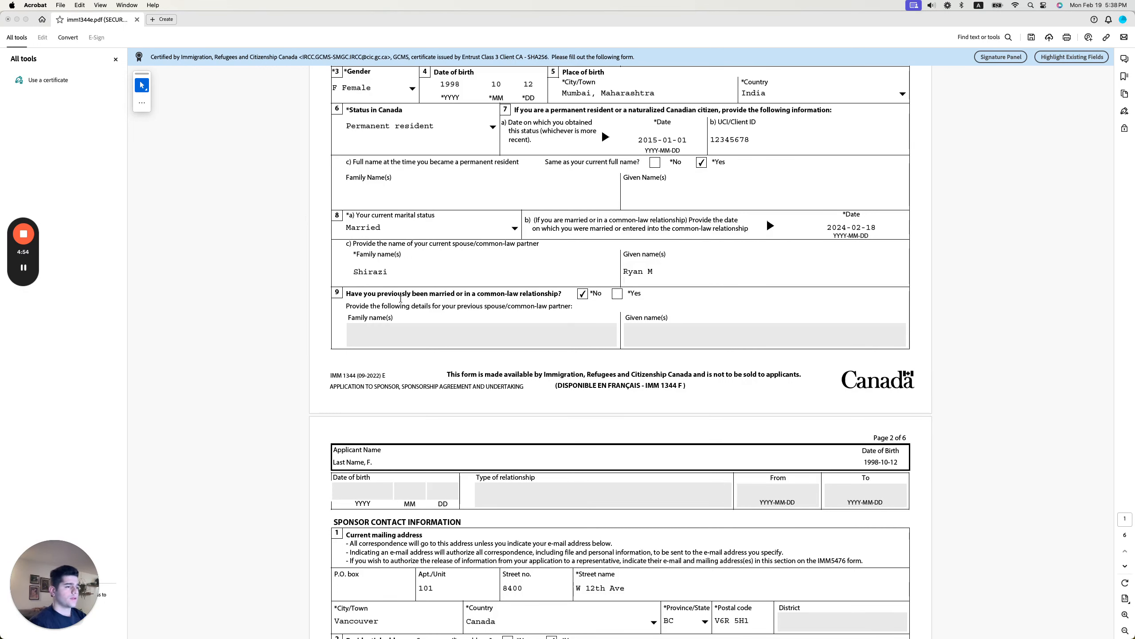
pyautogui.scroll(-2, 390, 275)
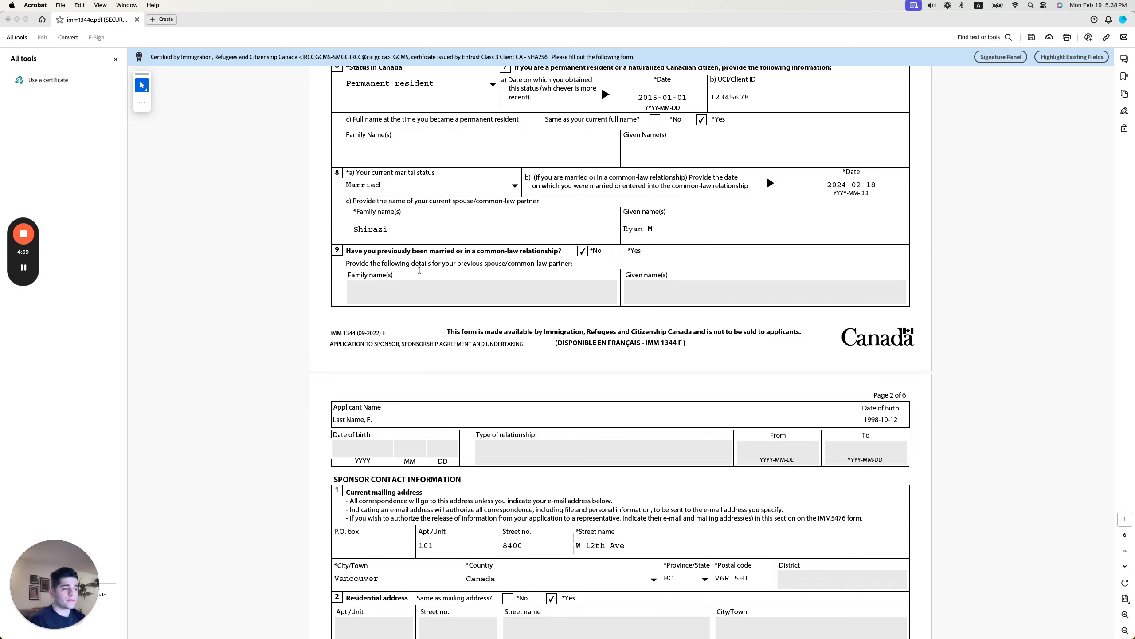
pyautogui.scroll(-5, 472, 264)
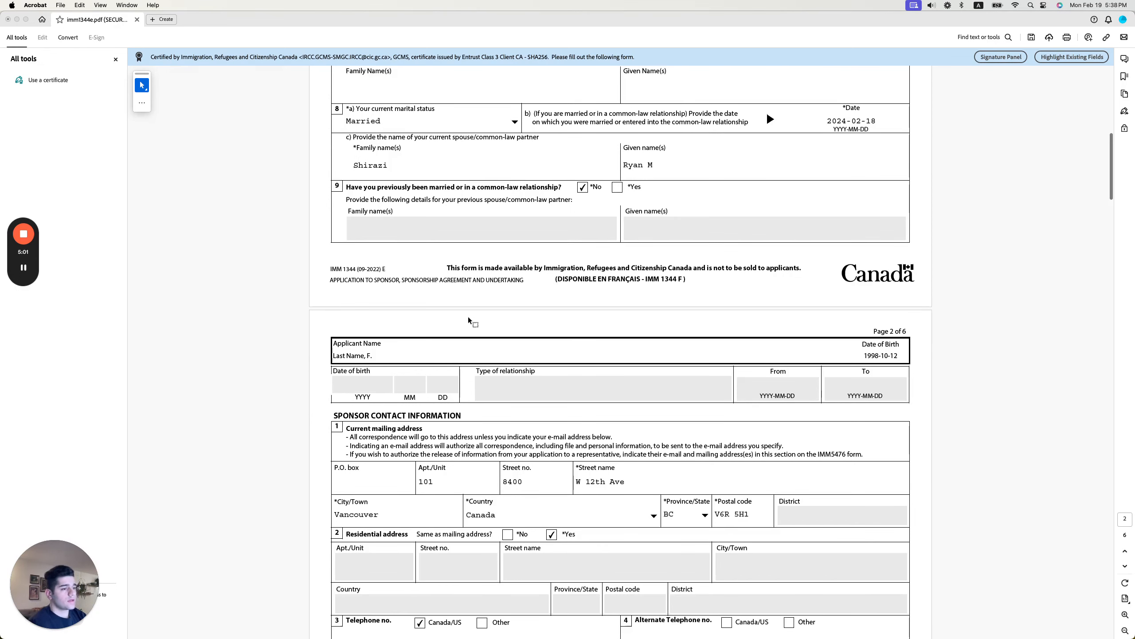
pyautogui.scroll(-6, 478, 162)
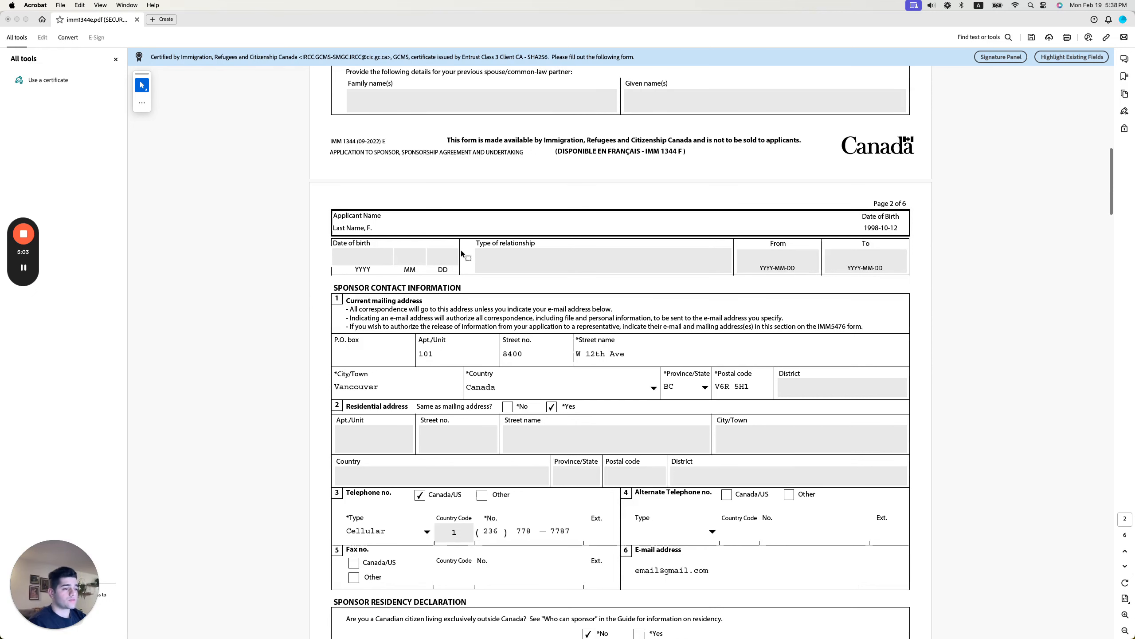
pyautogui.scroll(-1, 409, 282)
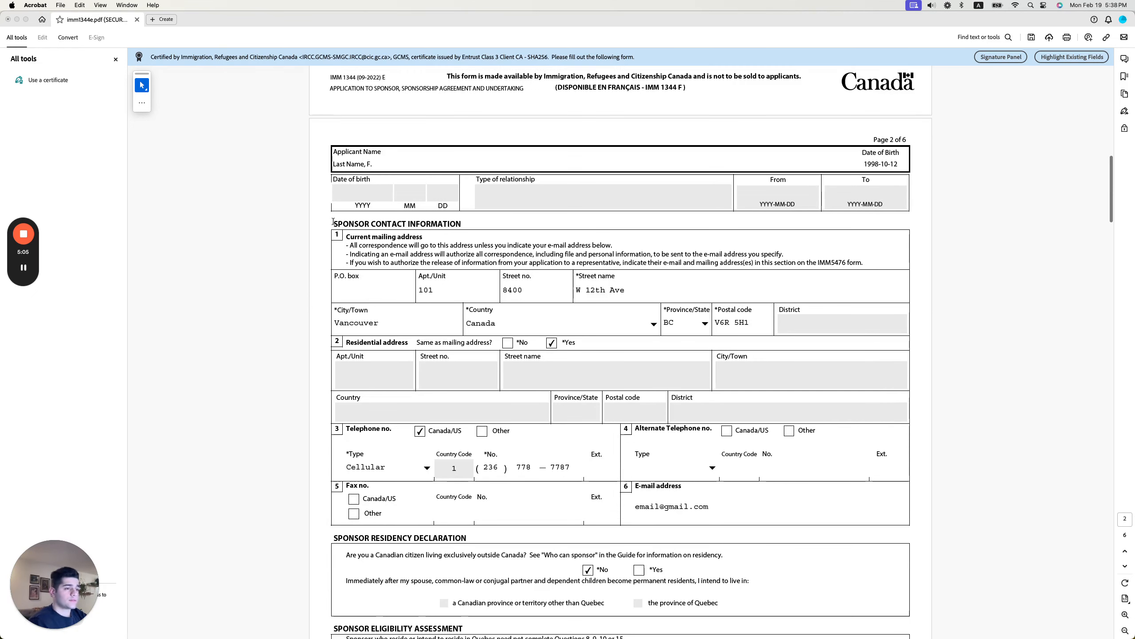
pyautogui.scroll(-2, 333, 220)
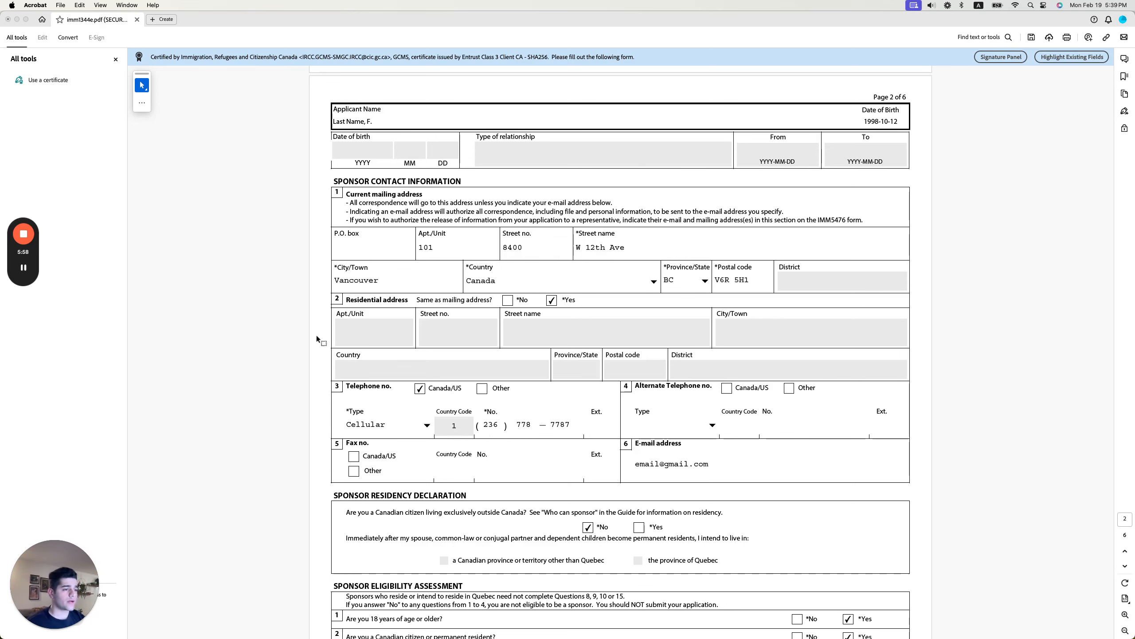
pyautogui.scroll(-3, 269, 334)
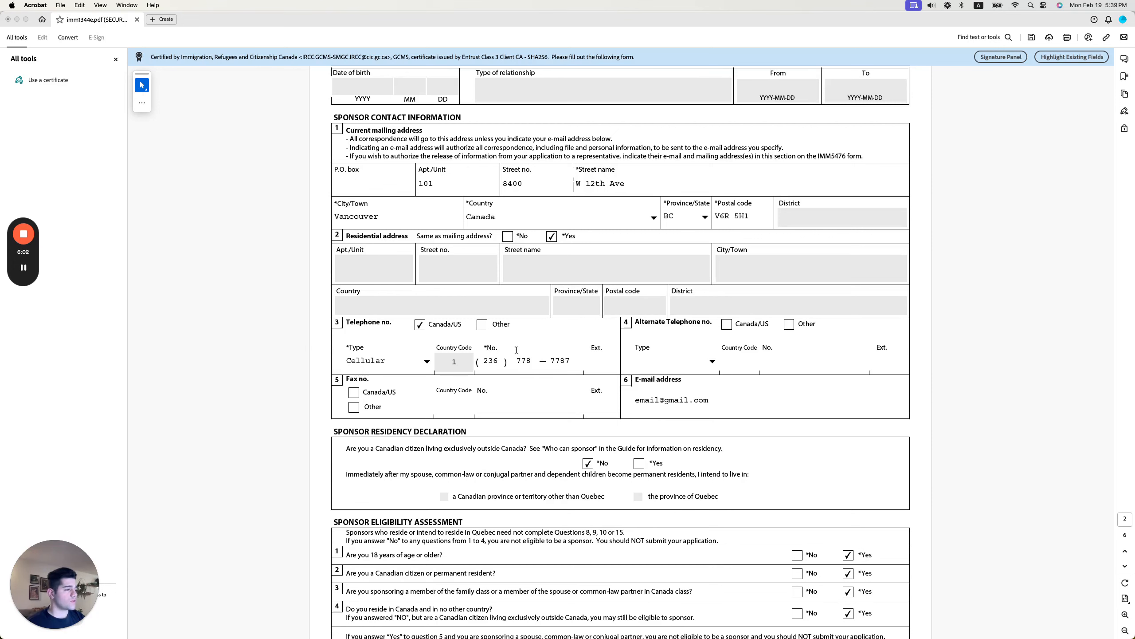
pyautogui.scroll(-6, 519, 348)
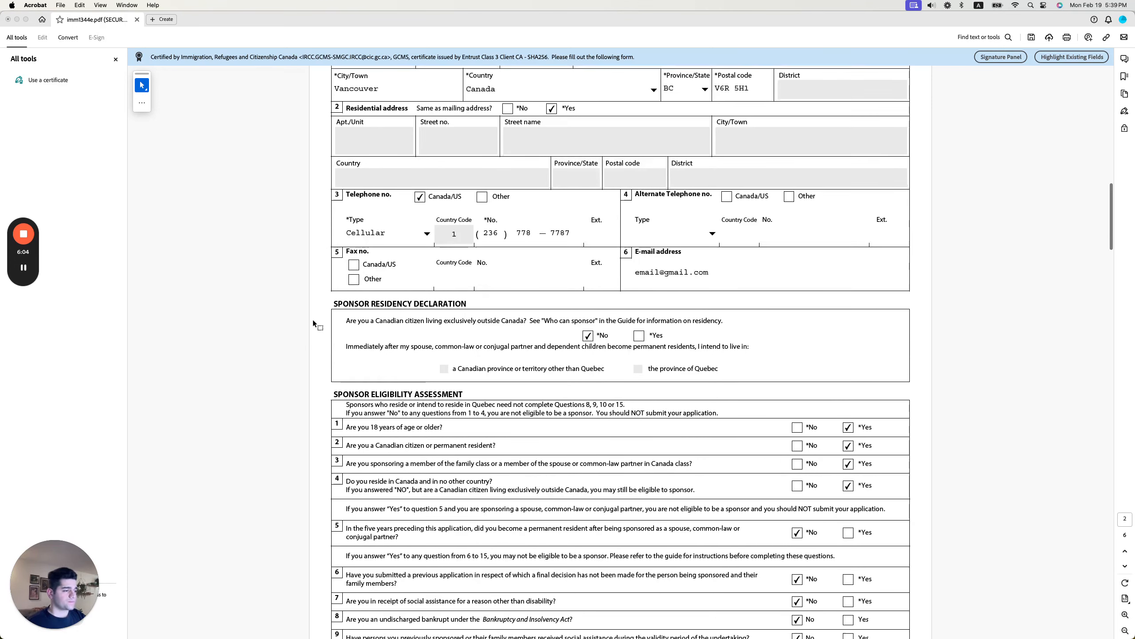
pyautogui.scroll(-2, 313, 323)
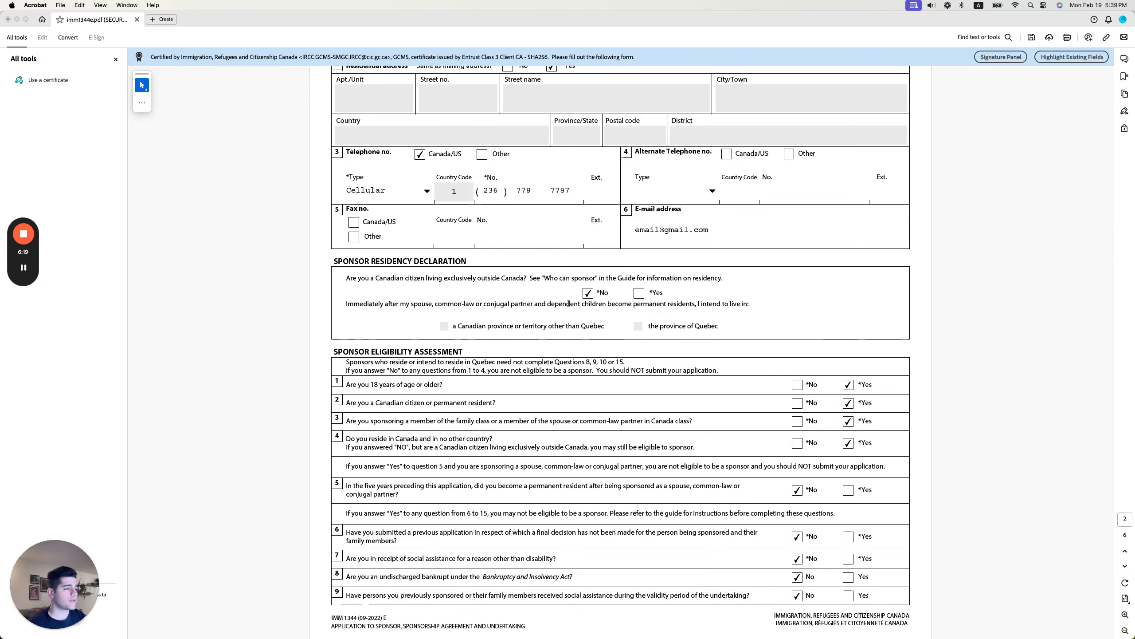
pyautogui.scroll(-5, 408, 288)
pyautogui.scroll(-2, 408, 288)
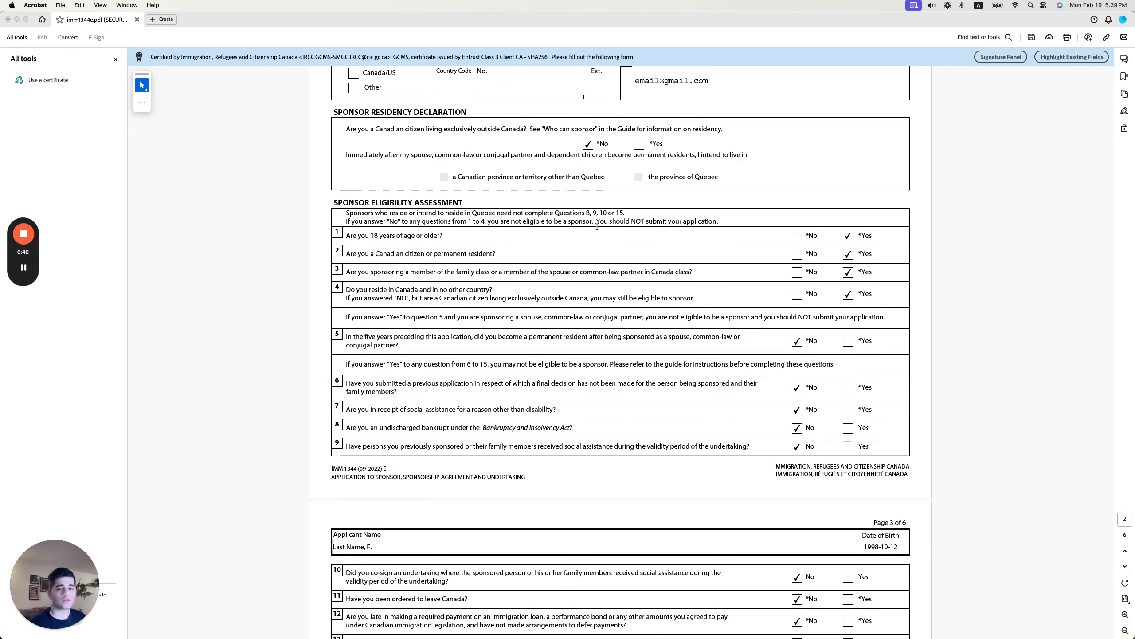
# Work through the page 2 eligibility questions, answering Yes to questions 1–4 and No thereafter.
pyautogui.scroll(-1, 597, 228)
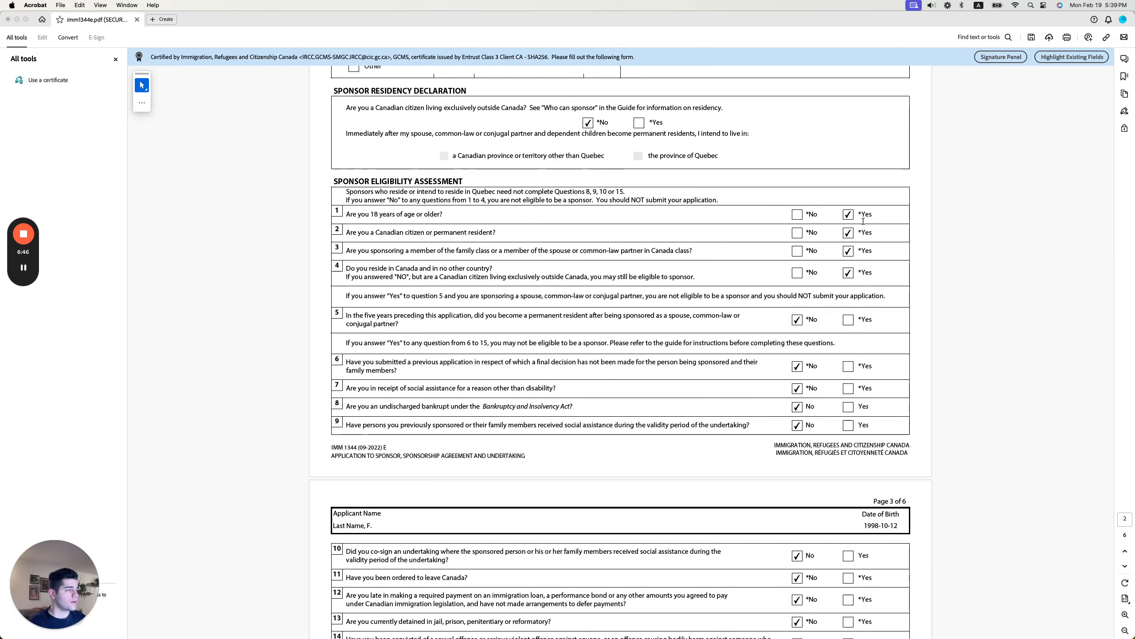
pyautogui.scroll(-1, 572, 264)
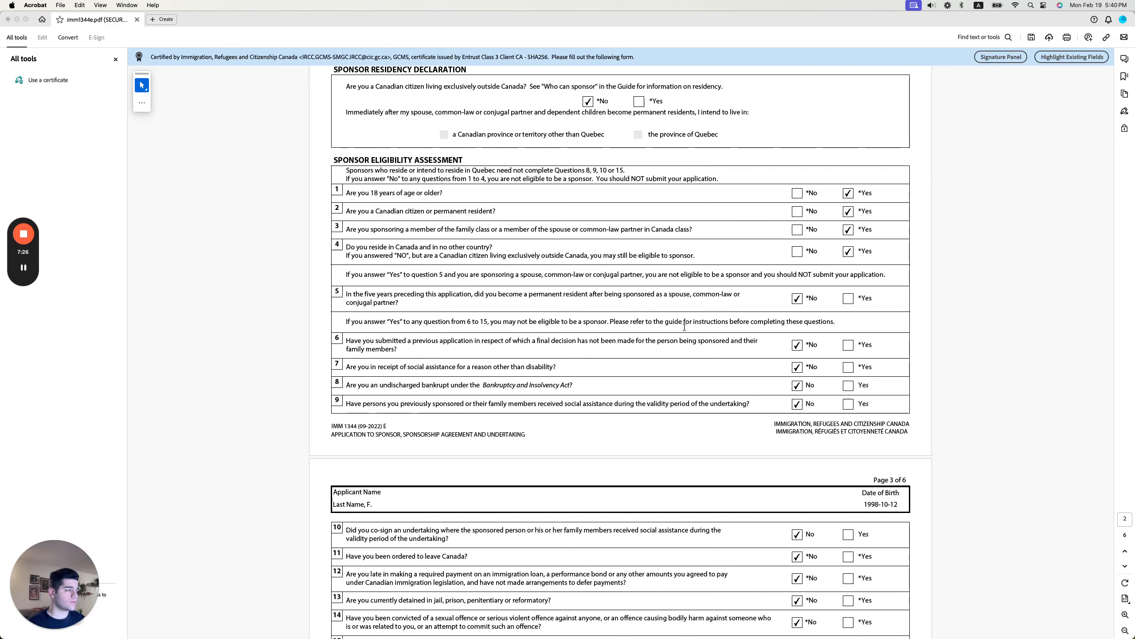
pyautogui.scroll(-1, 678, 326)
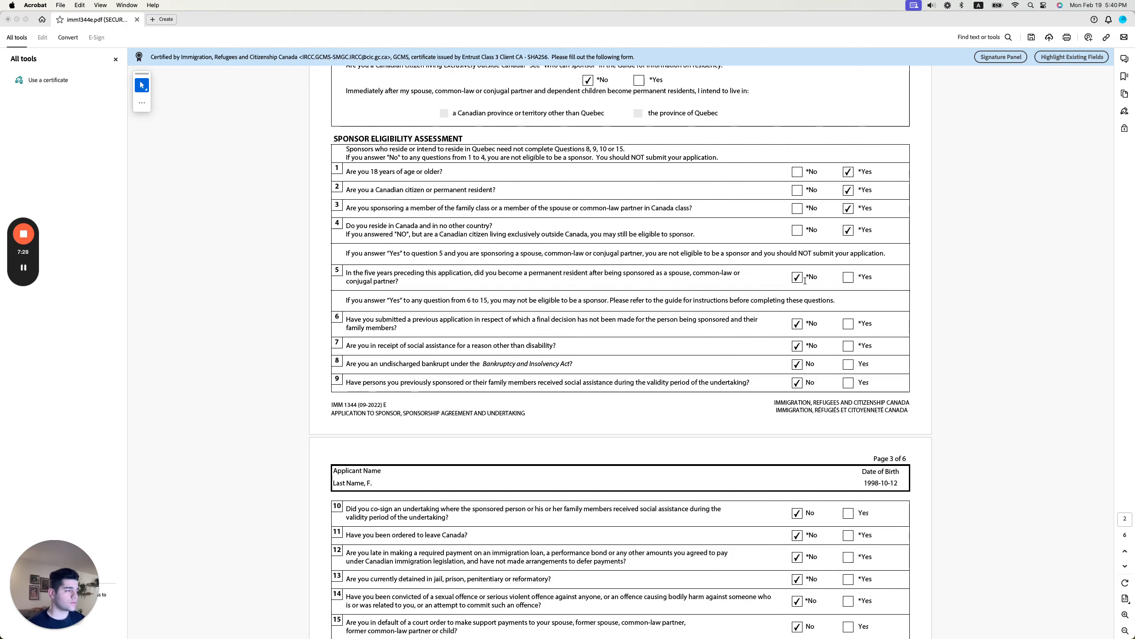
pyautogui.scroll(-3, 335, 314)
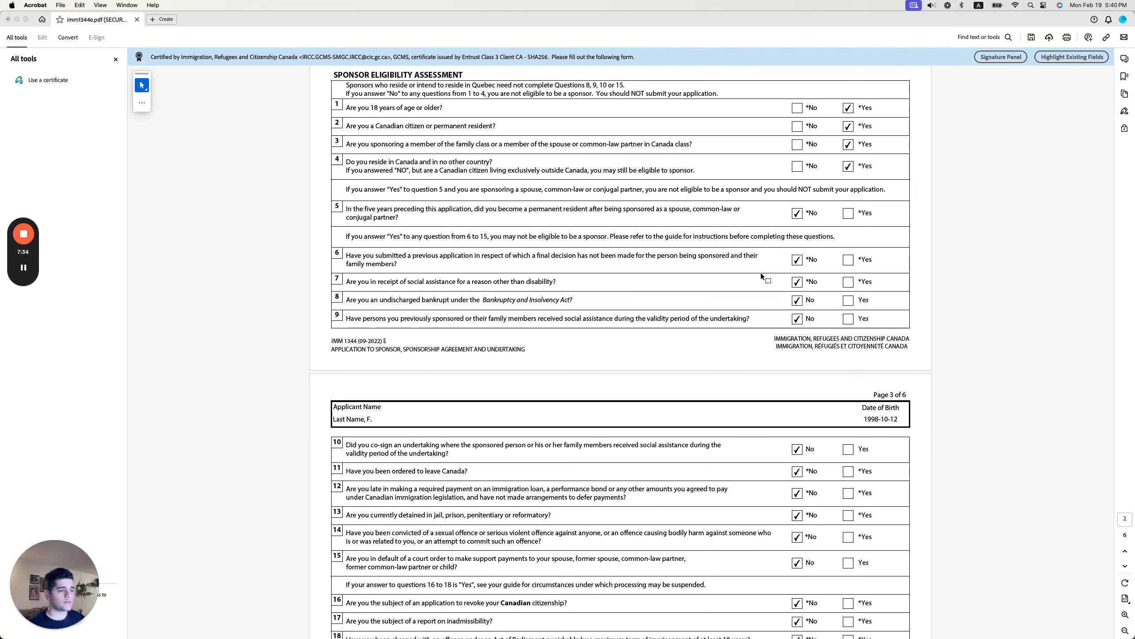
pyautogui.scroll(-1, 744, 272)
pyautogui.scroll(-1, 746, 273)
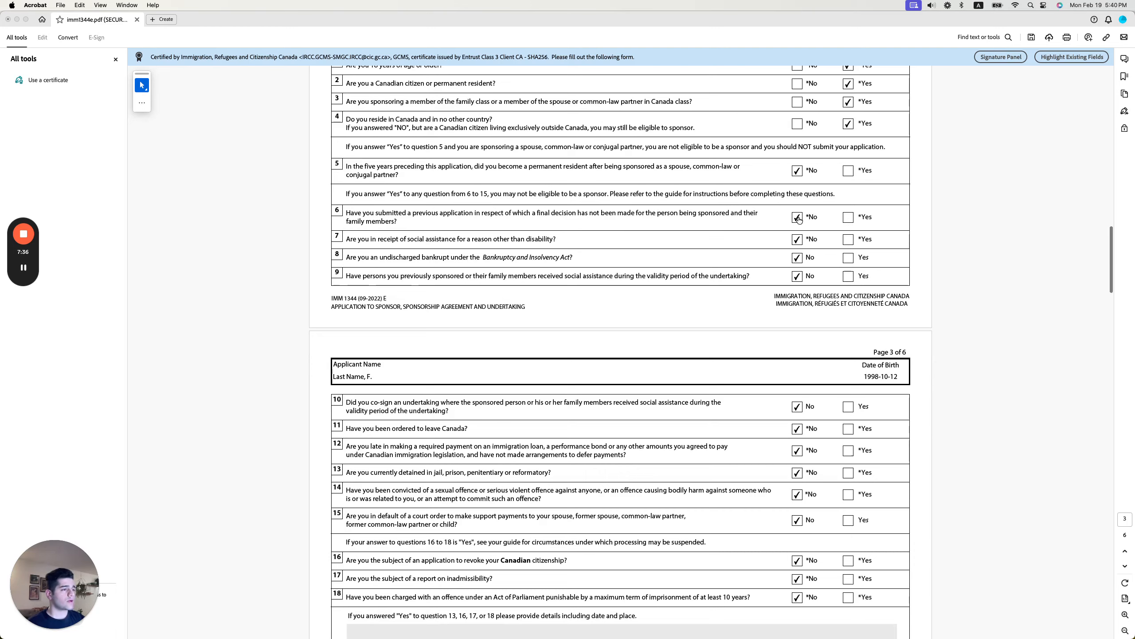
pyautogui.scroll(-1, 800, 220)
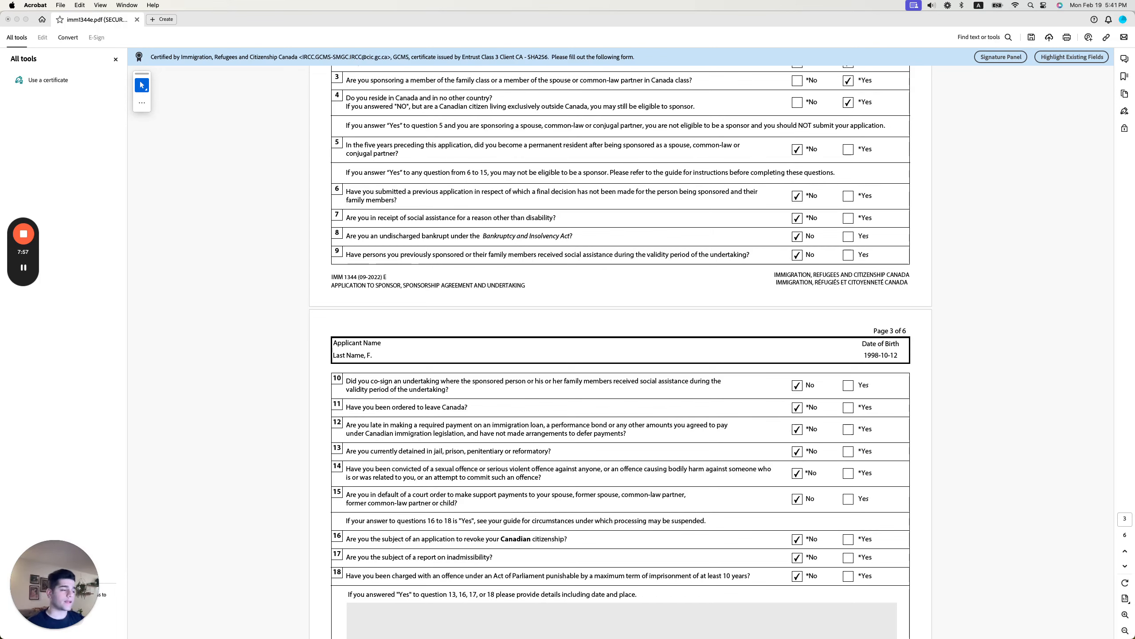
# Continue onto page 3, answering No to questions 13–18 and leaving the details box empty.
pyautogui.scroll(-2, 401, 272)
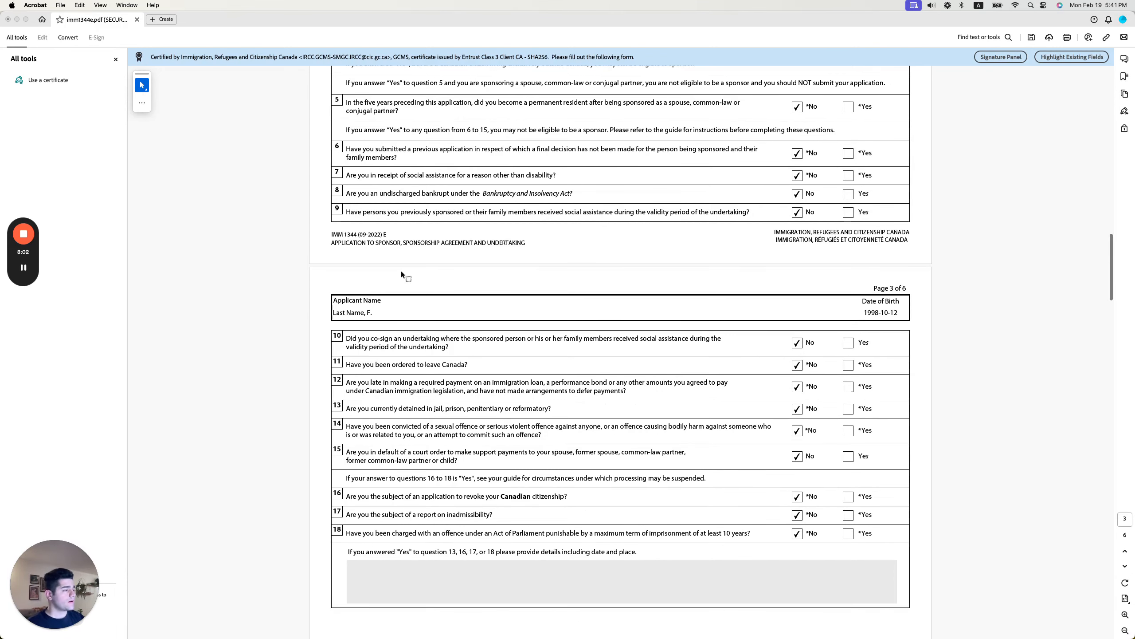
pyautogui.scroll(-1, 393, 276)
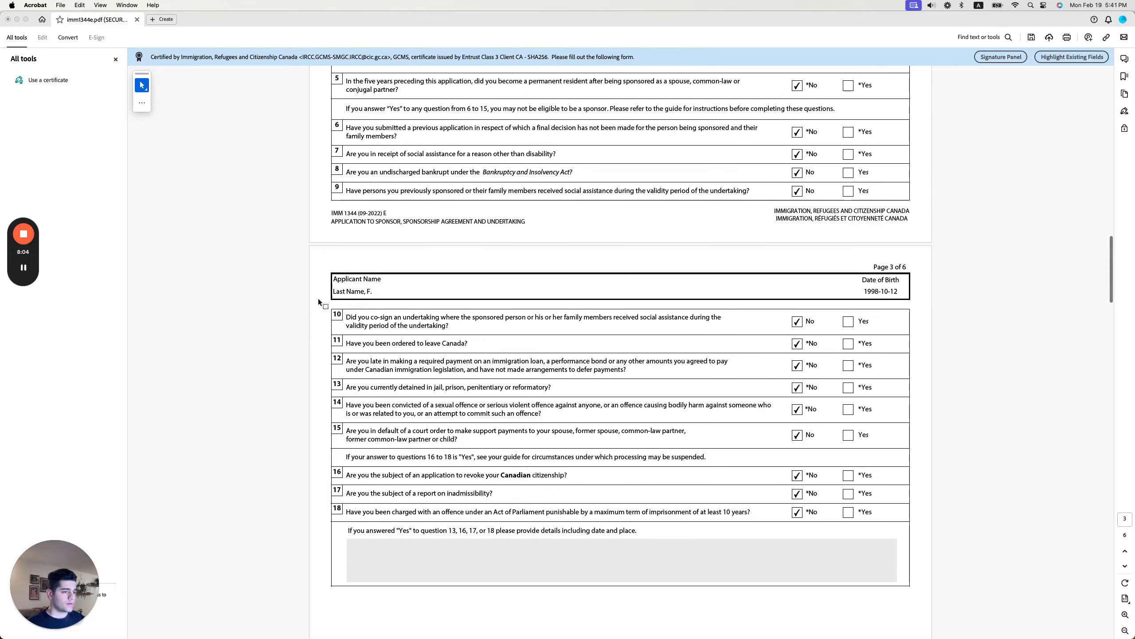
pyautogui.scroll(-1, 308, 302)
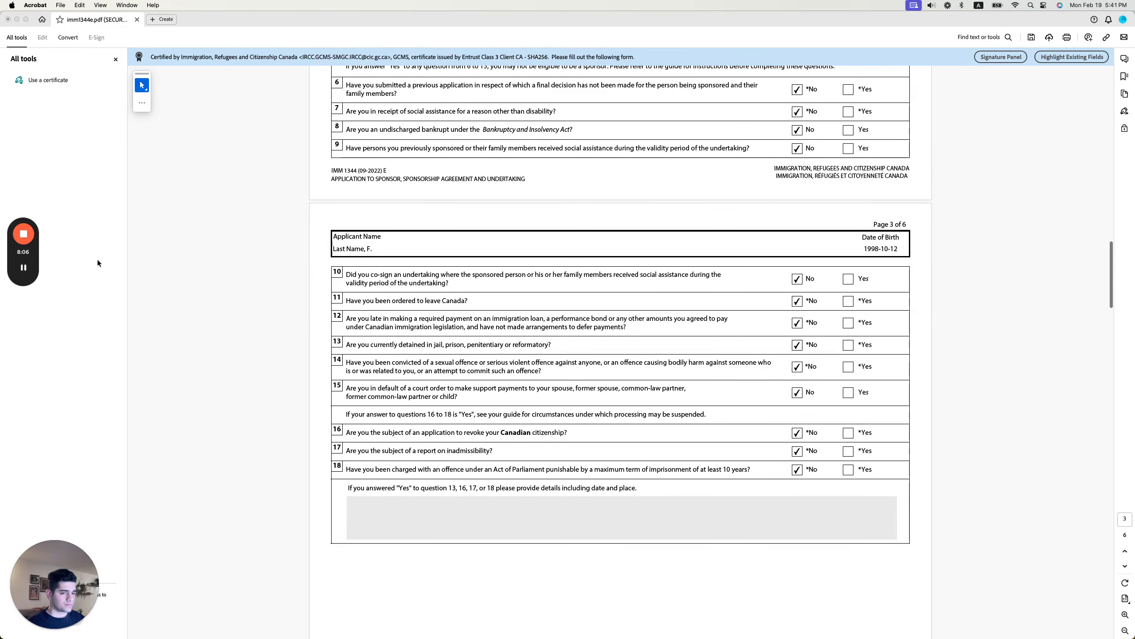
pyautogui.moveTo(26, 266)
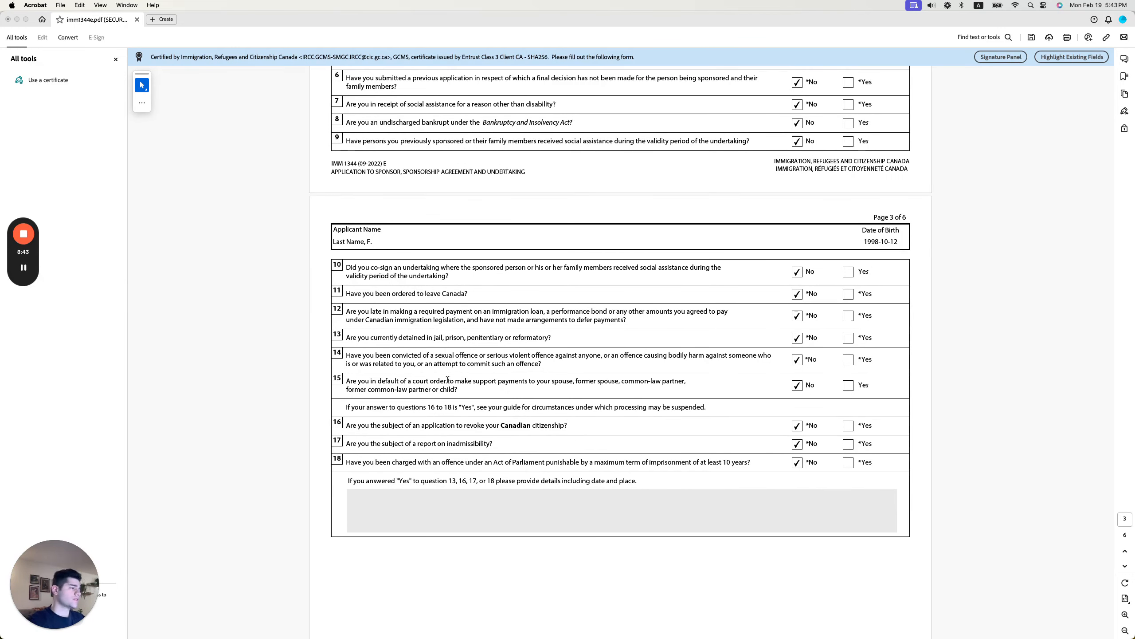
pyautogui.scroll(5, 492, 384)
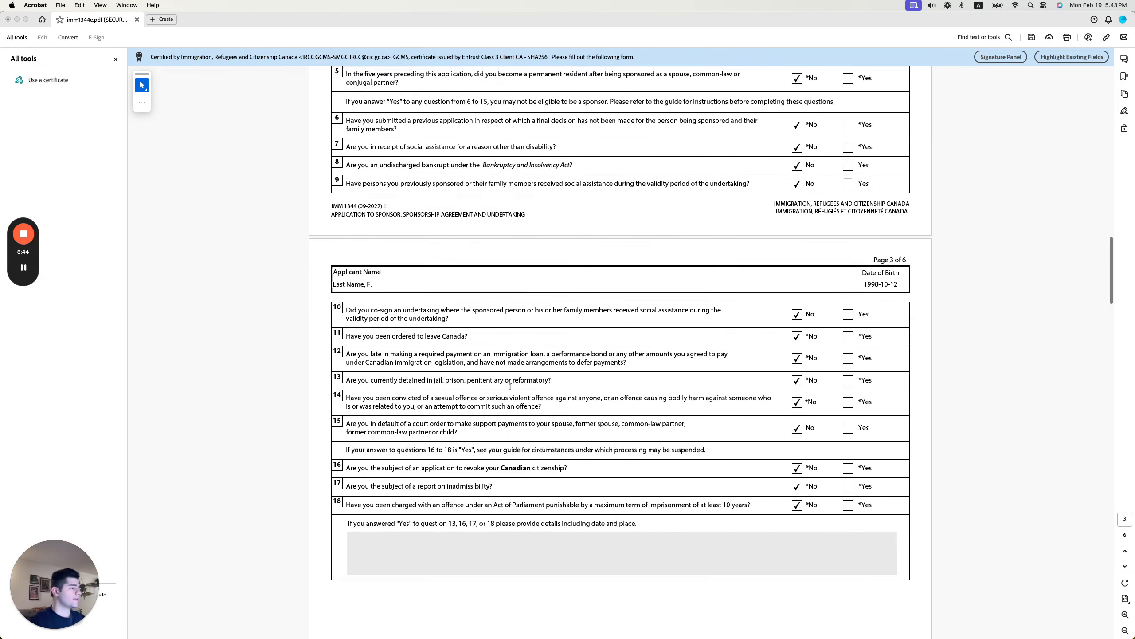
pyautogui.scroll(3, 510, 386)
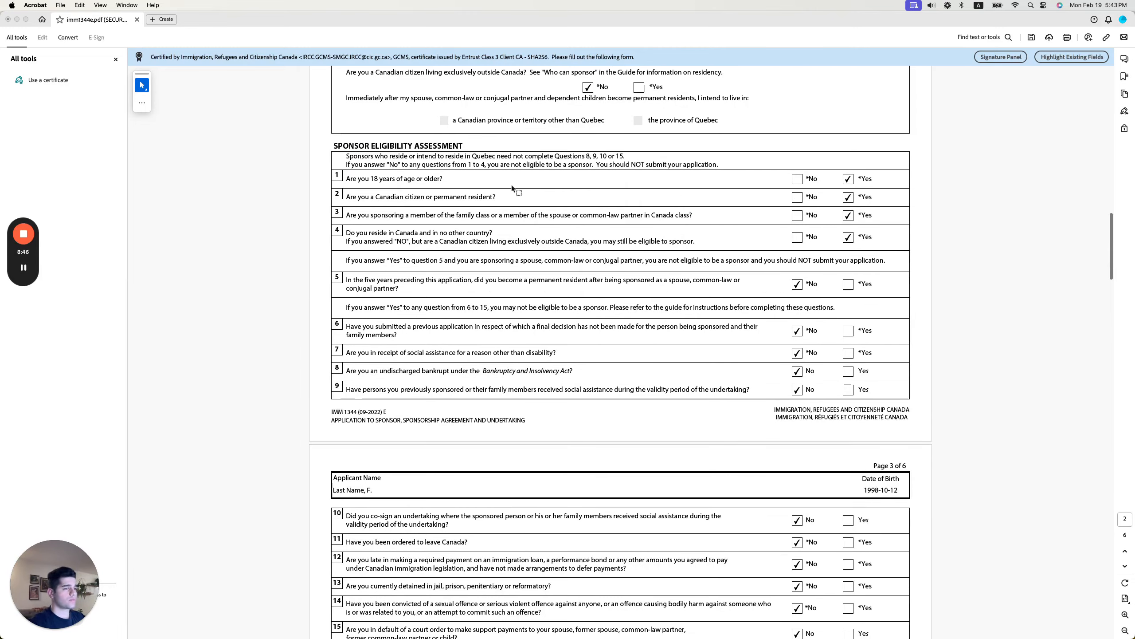
pyautogui.scroll(-5, 778, 288)
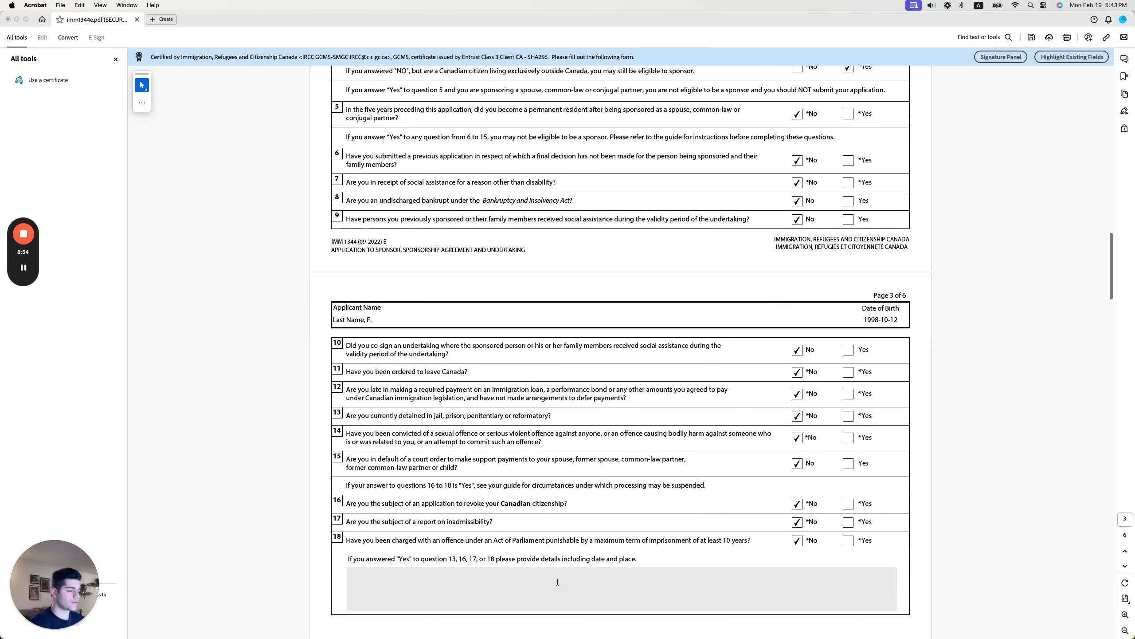
pyautogui.scroll(-1, 580, 574)
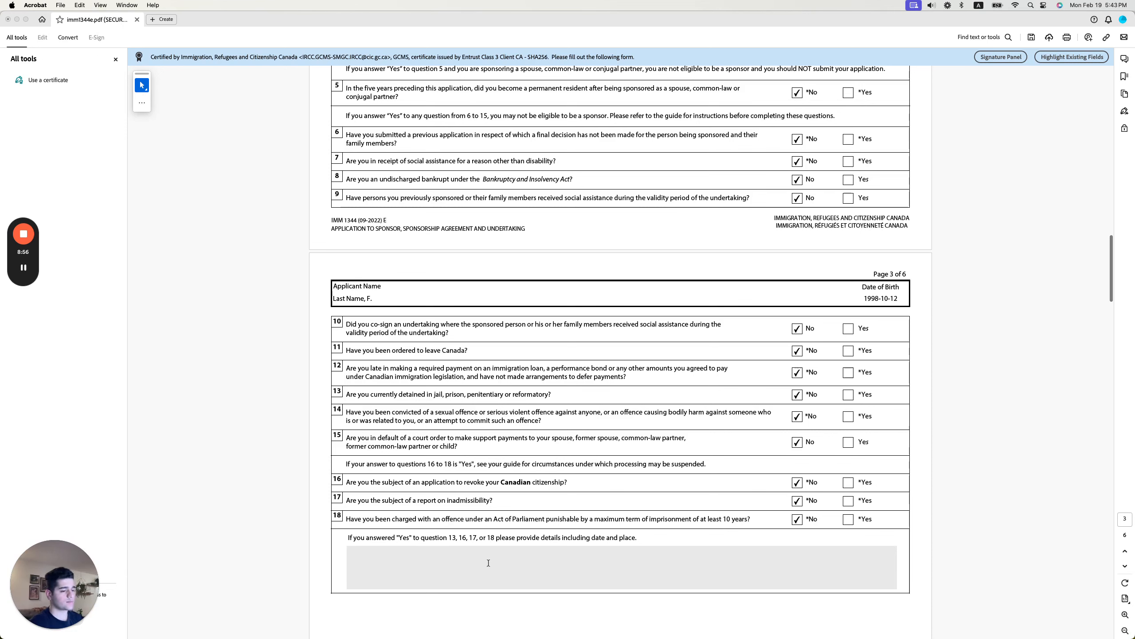
pyautogui.scroll(-6, 447, 528)
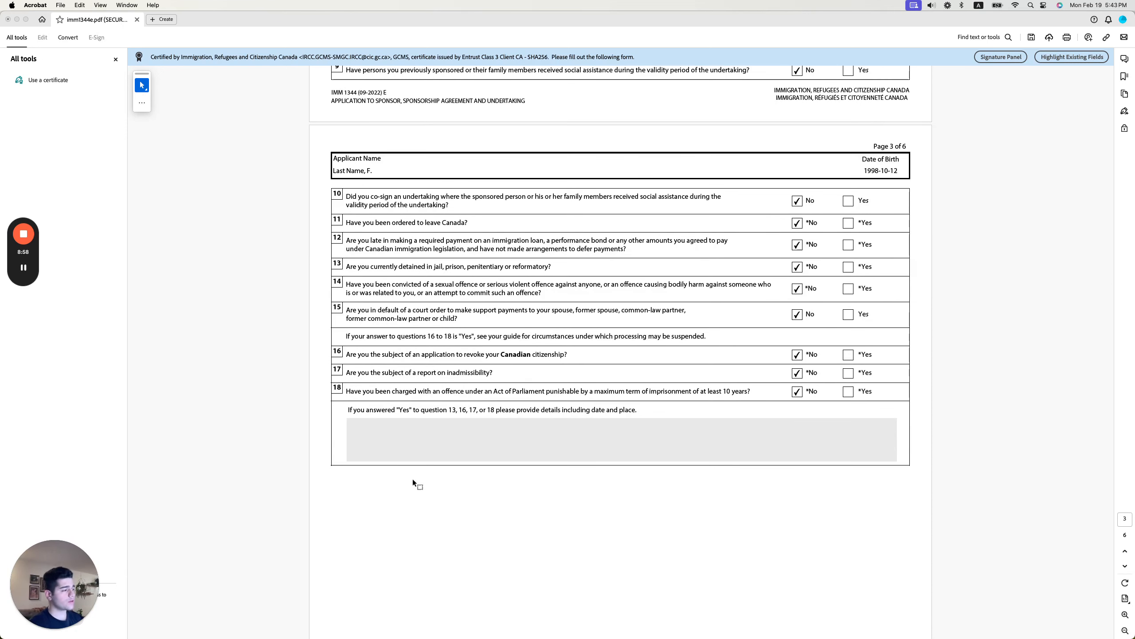
# Scroll past pages 4 and 5 to the page 6 Declaration and Signatures with 2024-02-18 dates.
pyautogui.scroll(-20, 412, 480)
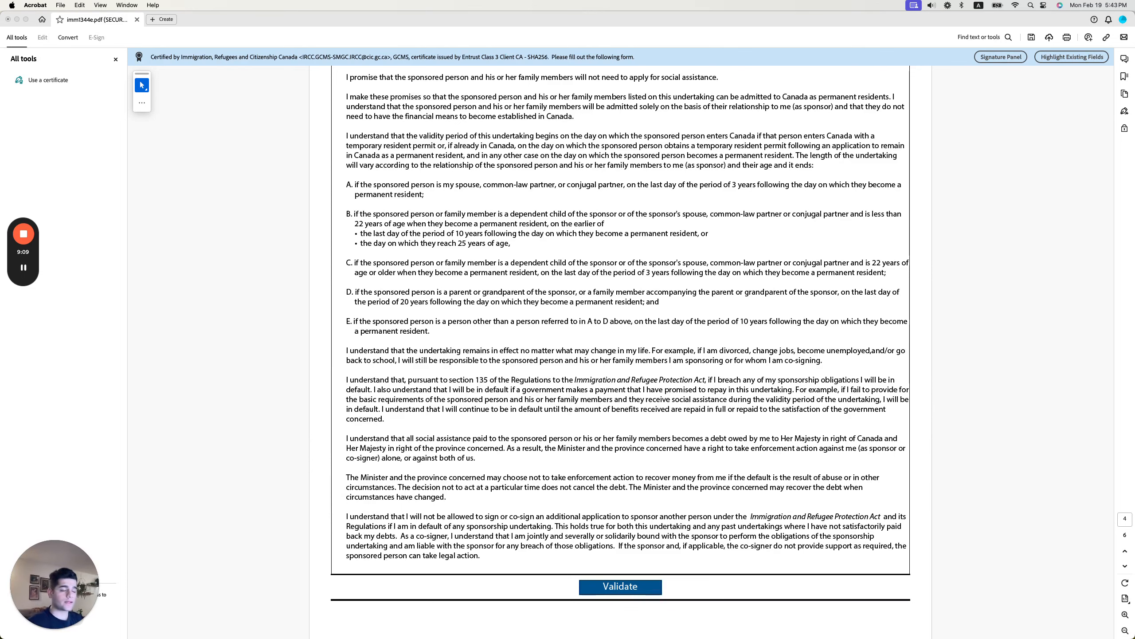
pyautogui.scroll(-15, 461, 348)
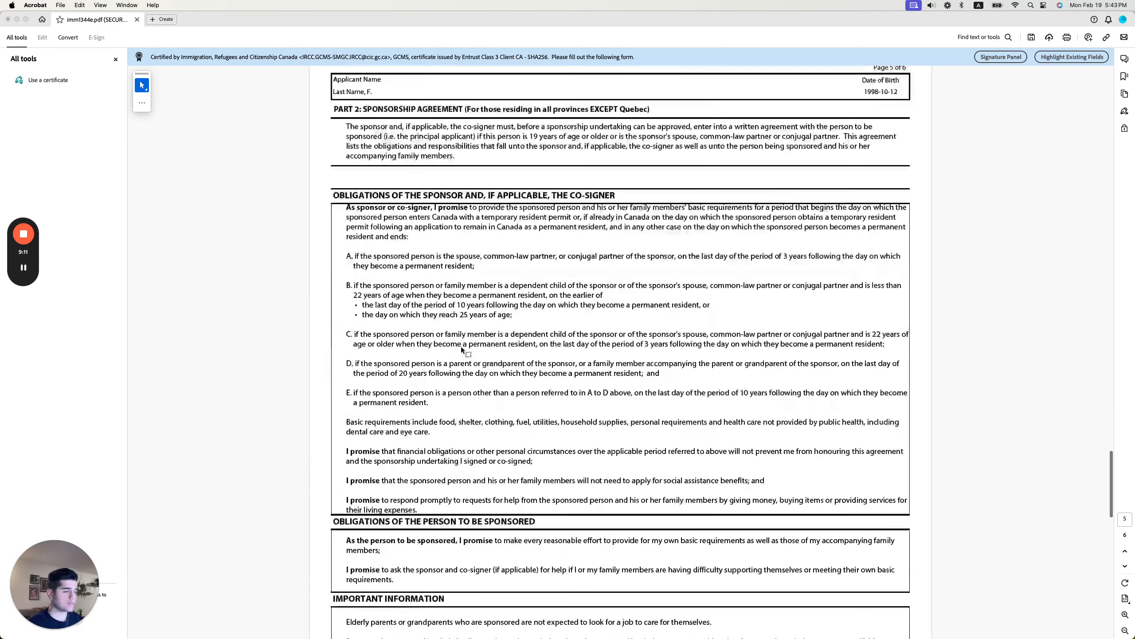
pyautogui.scroll(-15, 460, 348)
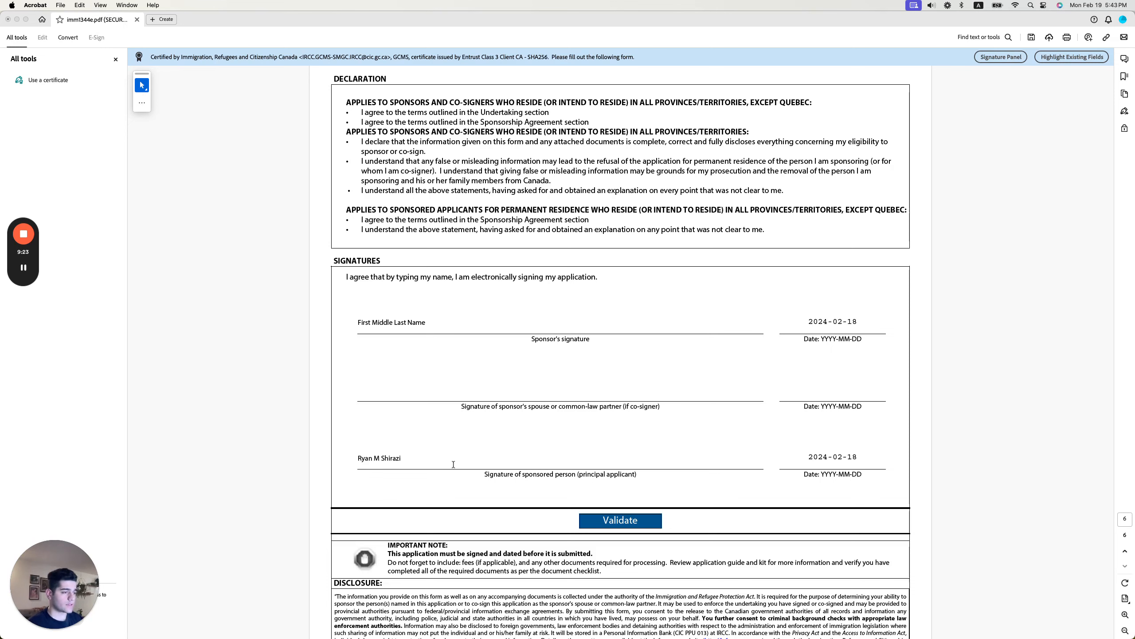
# Run the form's Validate check and dismiss the success message.
pyautogui.scroll(-1, 453, 466)
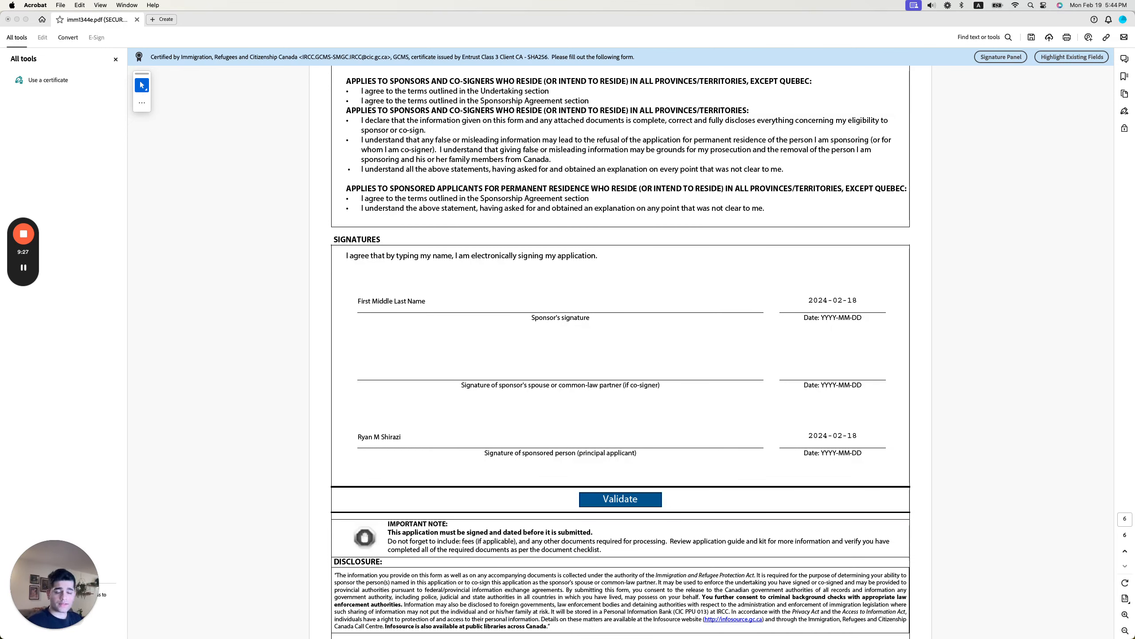
pyautogui.click(611, 498)
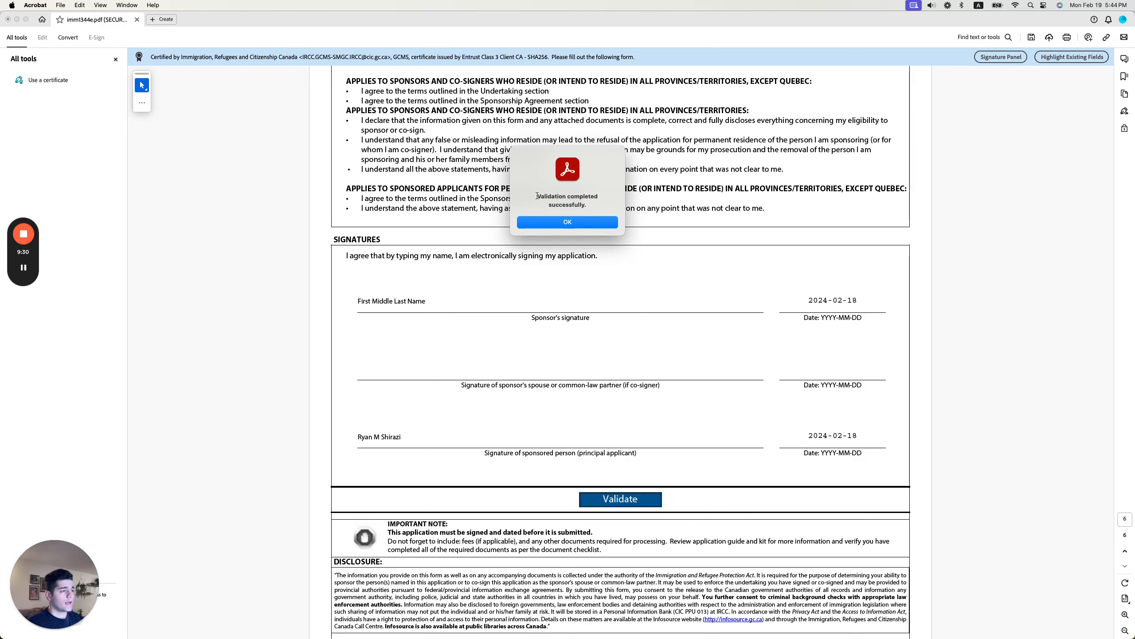
pyautogui.click(568, 222)
# Scroll to the page 7 barcodes and save the form so they regenerate.
pyautogui.scroll(-10, 567, 225)
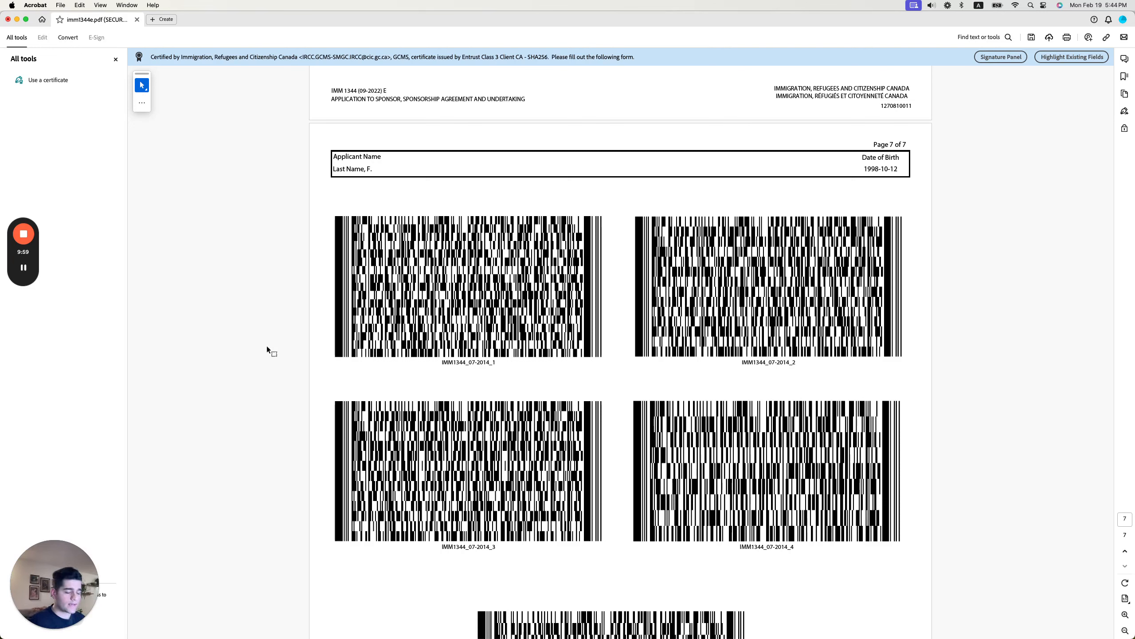
pyautogui.press('super+s')
pyautogui.press('super+Tab')
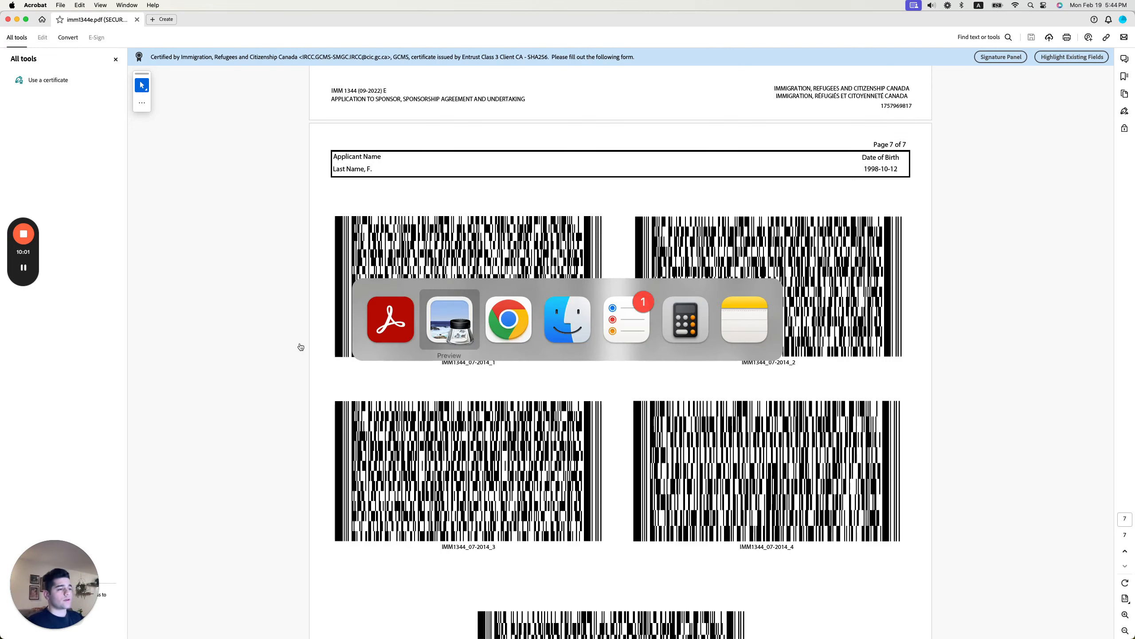
# Switch to Chrome's Permanent residence application tab on the IRCC portal.
pyautogui.click(575, 333)
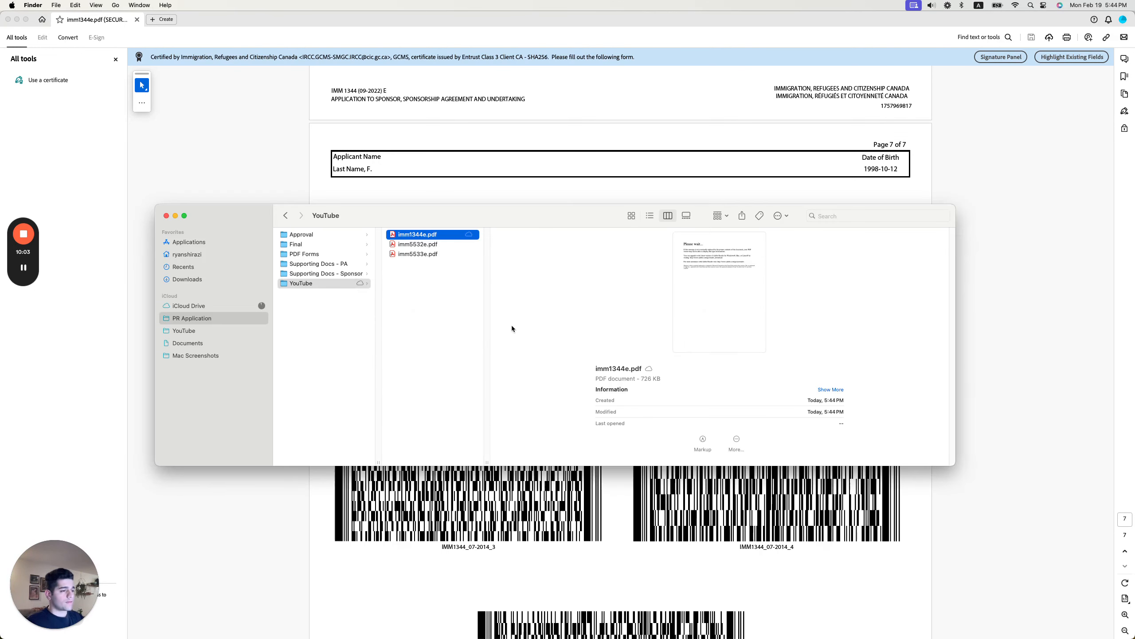
pyautogui.press('super+Tab')
pyautogui.click(585, 314)
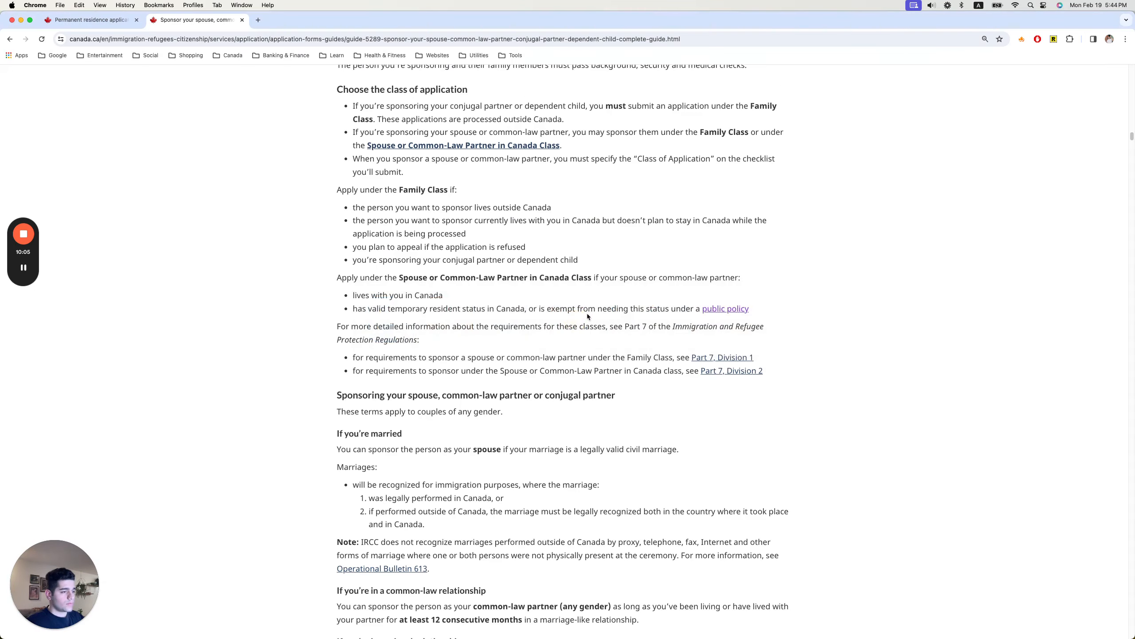
pyautogui.click(89, 20)
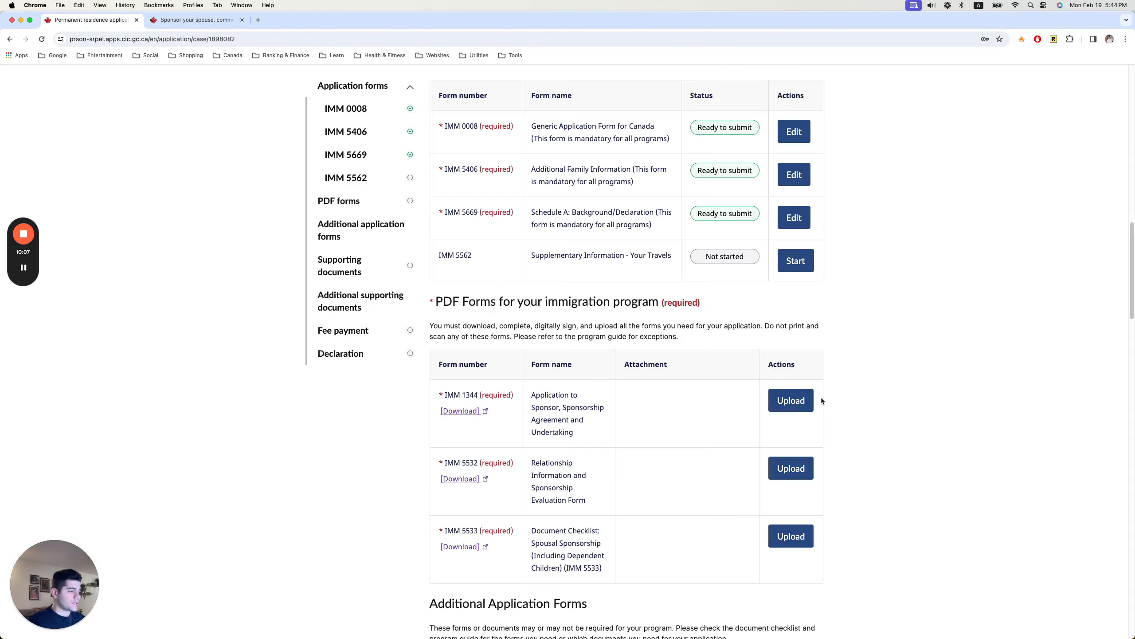
# Upload imm1344e.pdf from PR Application > YouTube as the IMM 1344 attachment.
pyautogui.click(786, 401)
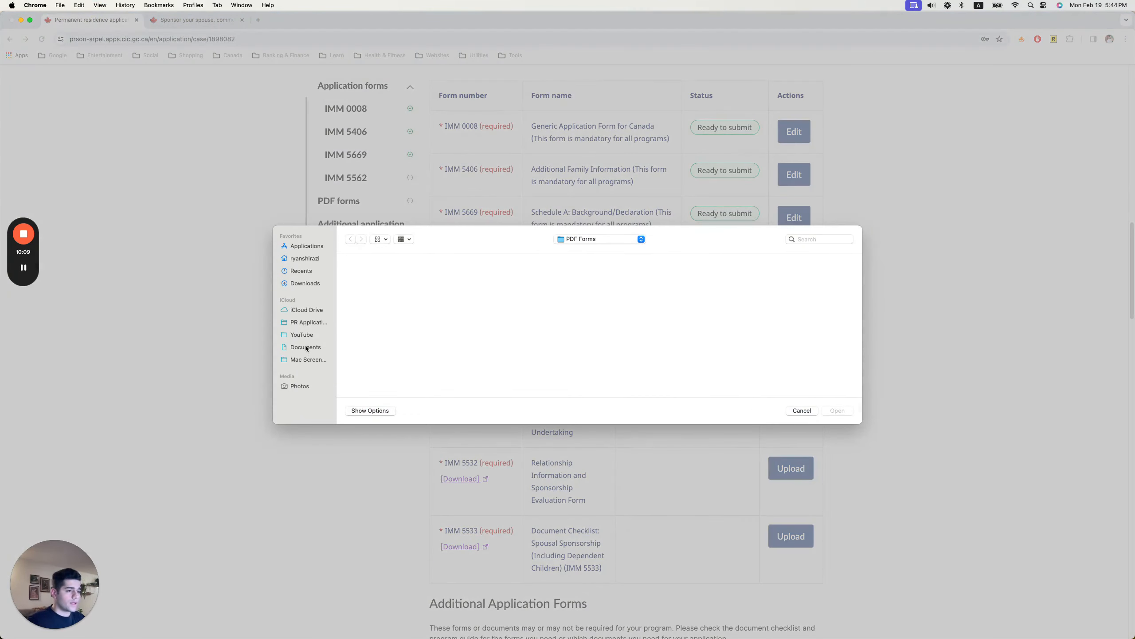
pyautogui.click(308, 322)
pyautogui.click(364, 294)
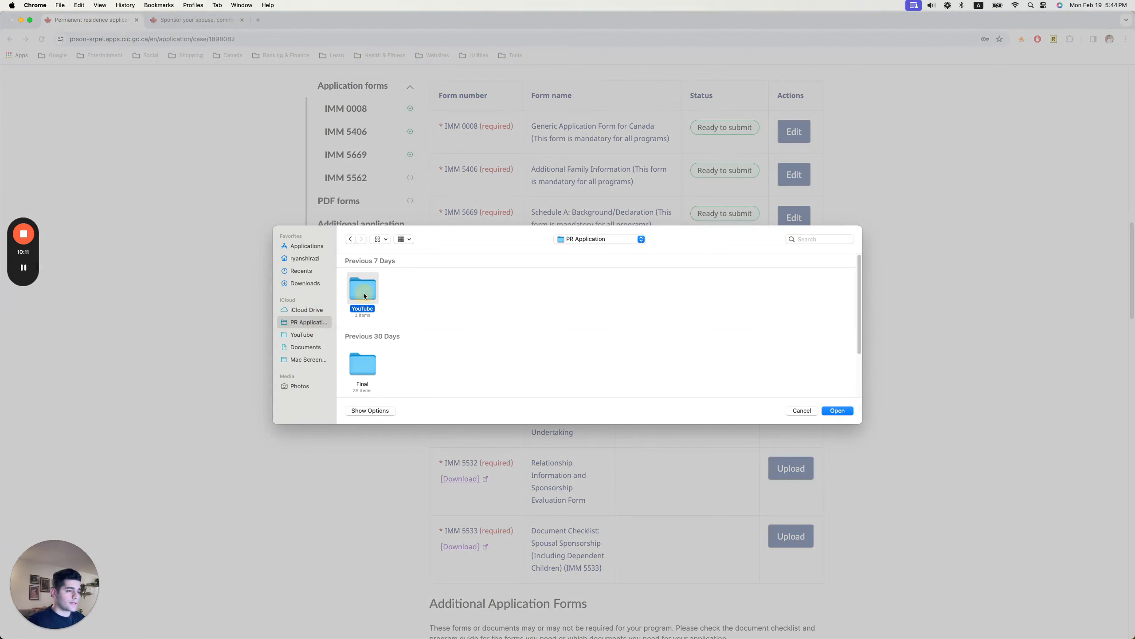
pyautogui.doubleClick(377, 297)
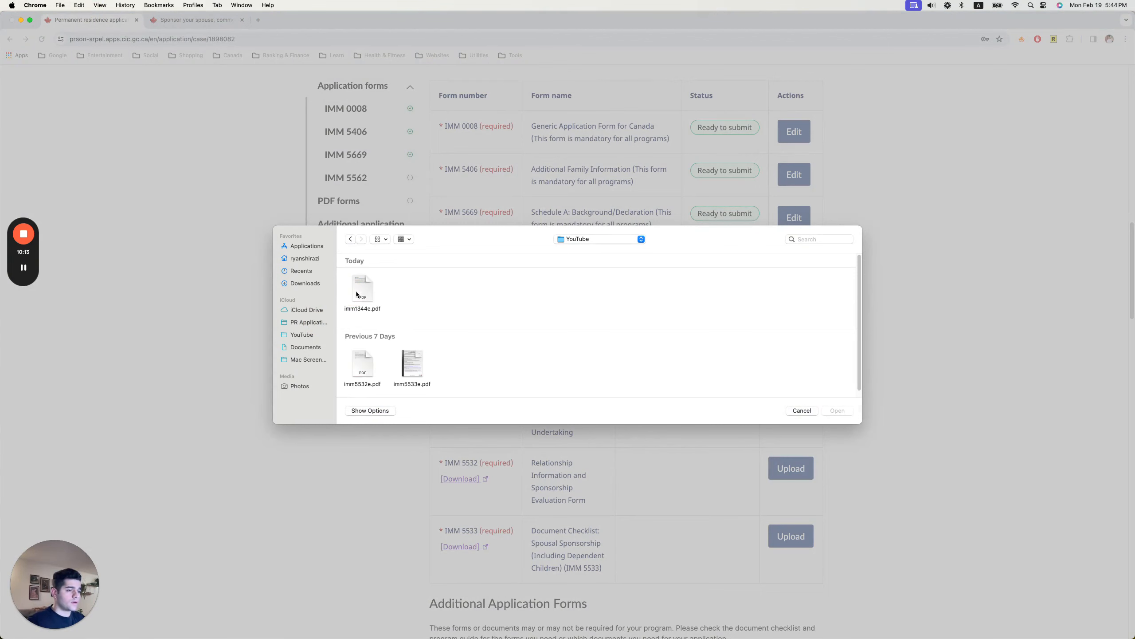
pyautogui.click(356, 294)
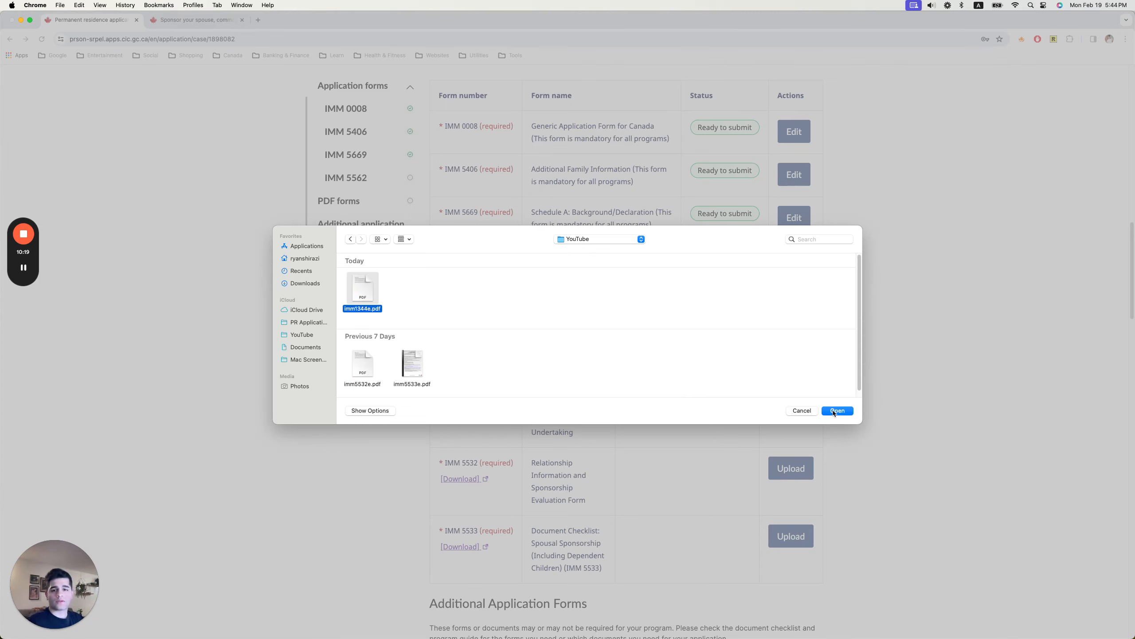
pyautogui.click(834, 410)
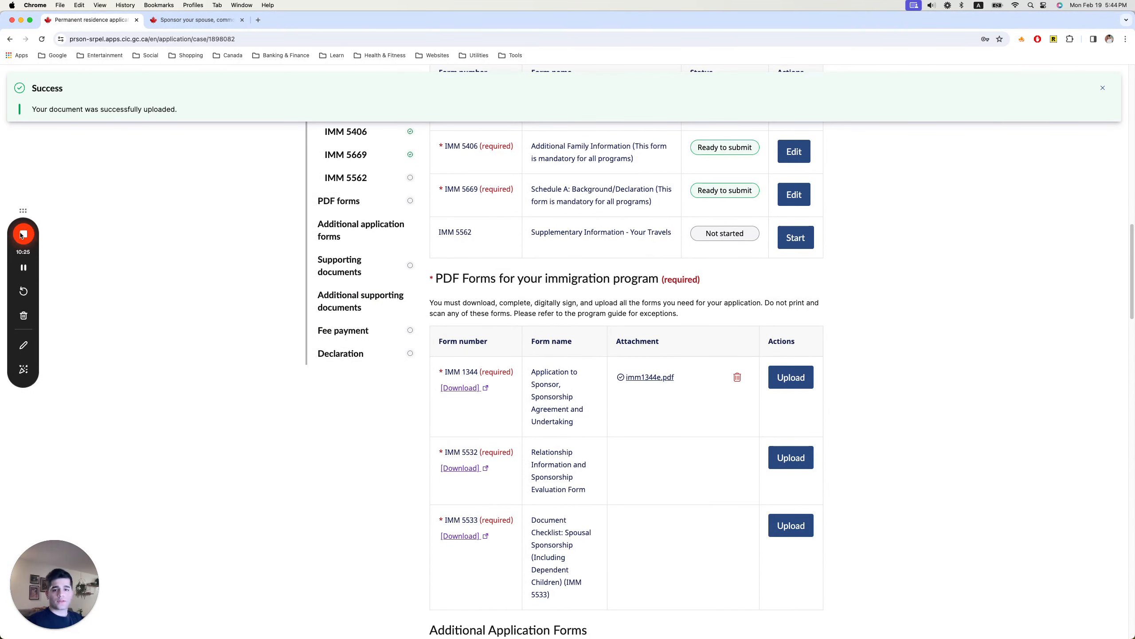
pyautogui.scroll(-1, 111, 294)
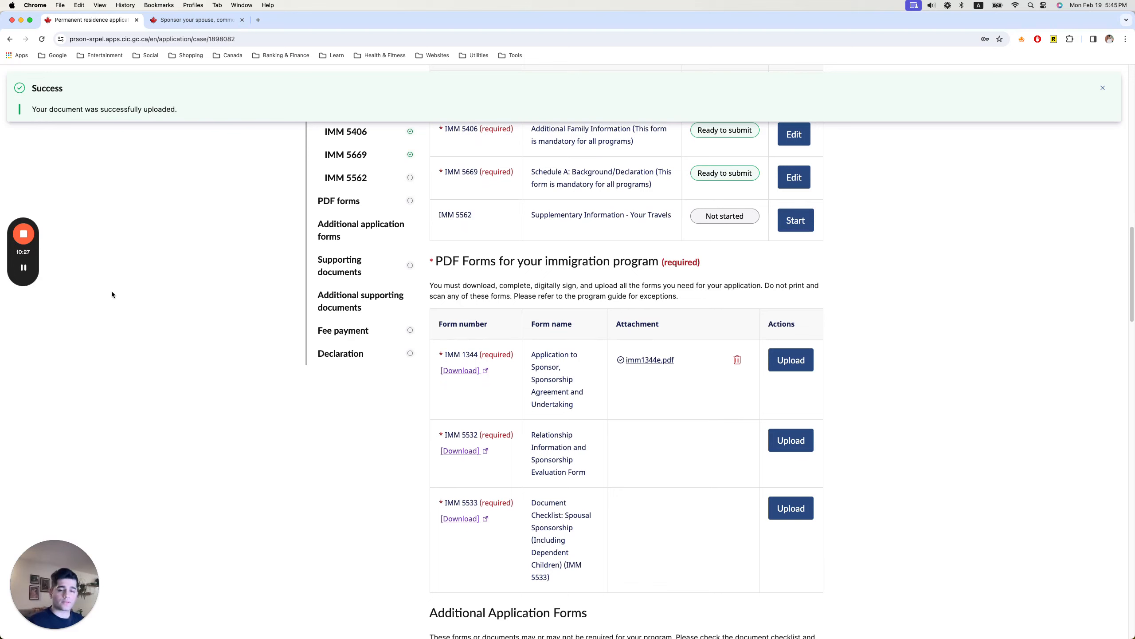